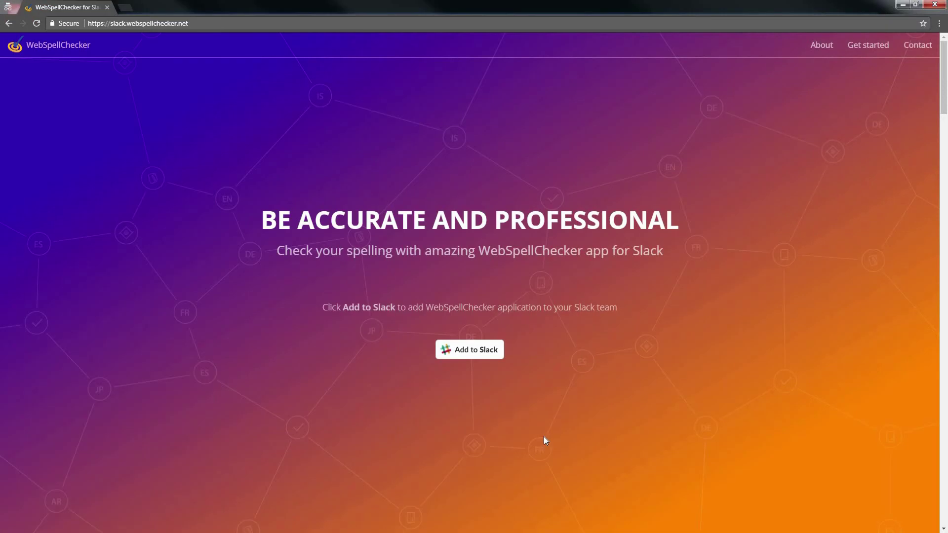
Step: Read the WebSpellChecker for Slack page, from the About and How it works sections through the Get started instructions
{"action": "scroll", "coordinate": [545, 435], "scroll_direction": "down", "scroll_amount": 1}
{"action": "scroll", "coordinate": [557, 430], "scroll_direction": "down", "scroll_amount": 5}
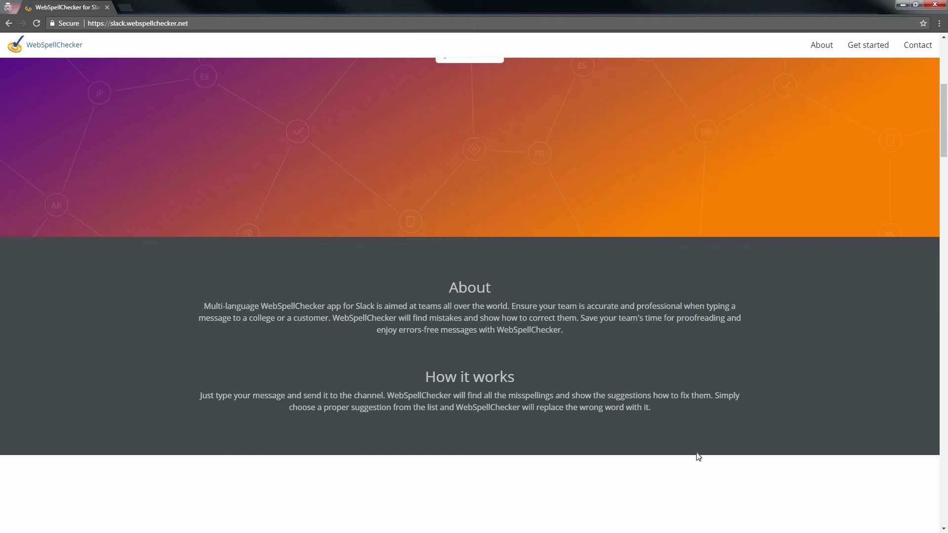
{"action": "scroll", "coordinate": [698, 459], "scroll_direction": "down", "scroll_amount": 1}
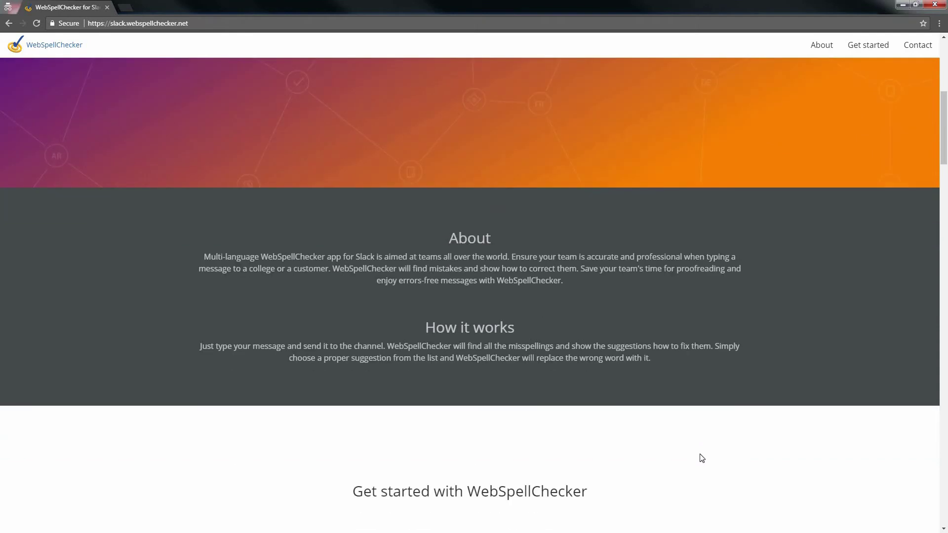
{"action": "scroll", "coordinate": [689, 444], "scroll_direction": "down", "scroll_amount": 9}
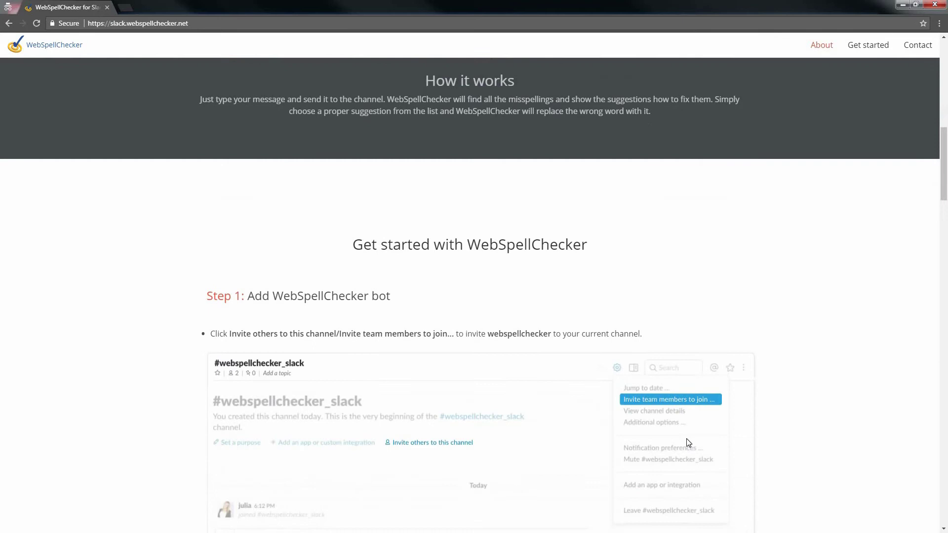
{"action": "scroll", "coordinate": [690, 440], "scroll_direction": "down", "scroll_amount": 10}
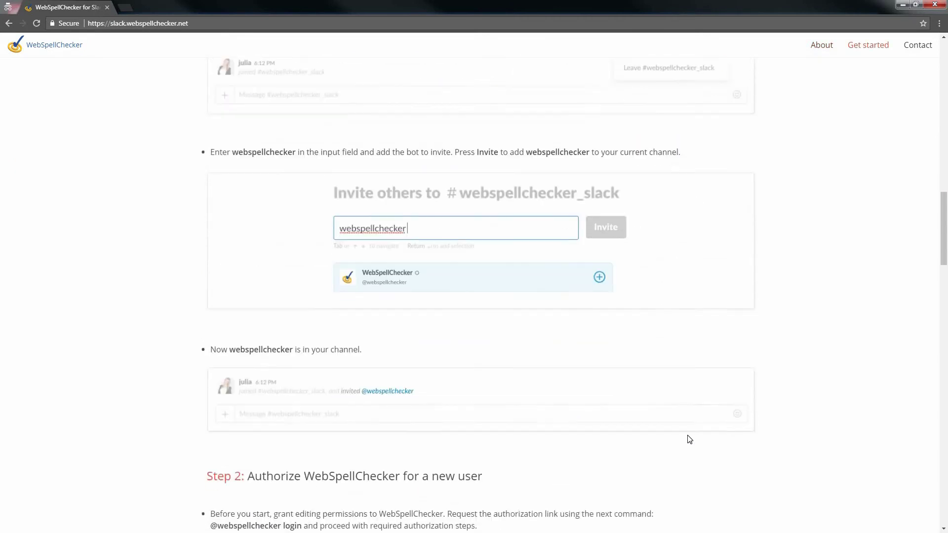
{"action": "scroll", "coordinate": [689, 432], "scroll_direction": "down", "scroll_amount": 17}
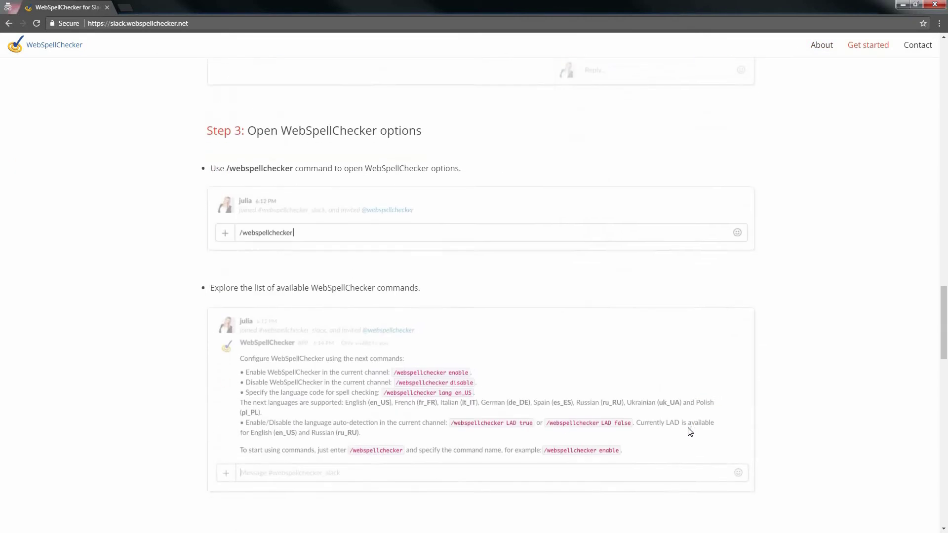
{"action": "scroll", "coordinate": [690, 432], "scroll_direction": "down", "scroll_amount": 12}
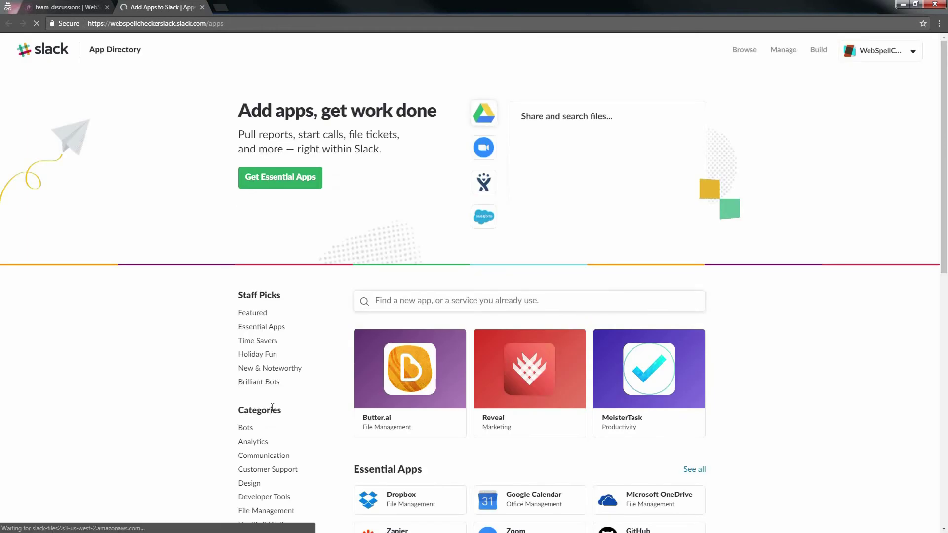
Step: Find WebSpellChecker in the Slack App Directory by searching for "WebS", and authorize it for the workspace
{"action": "left_click", "coordinate": [390, 300]}
{"action": "type", "text": "We"}
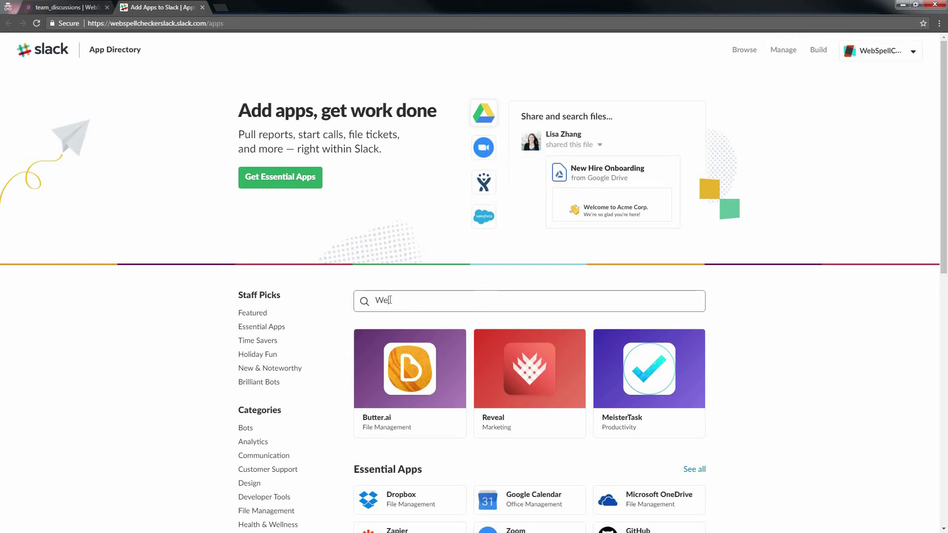
{"action": "type", "text": "bS"}
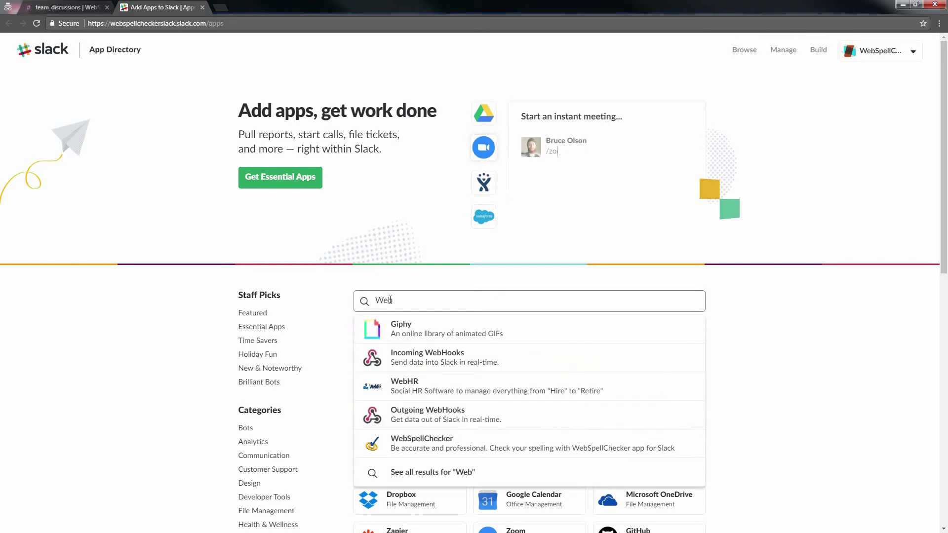
{"action": "left_click", "coordinate": [423, 390]}
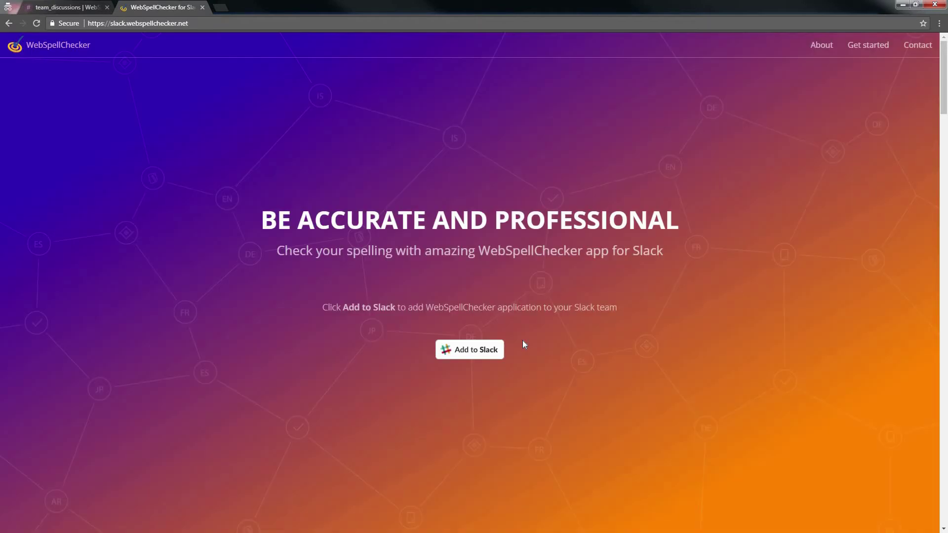
{"action": "left_click", "coordinate": [479, 355]}
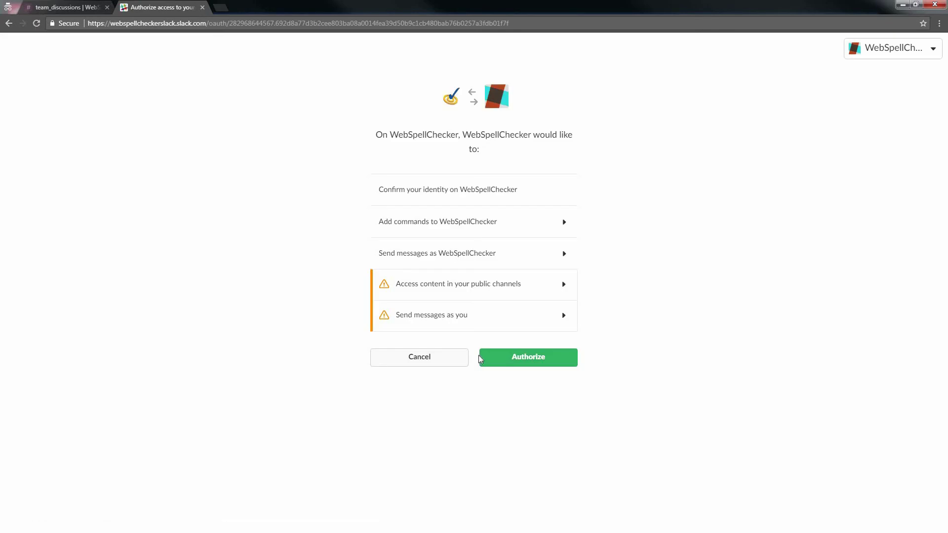
{"action": "left_click", "coordinate": [515, 361]}
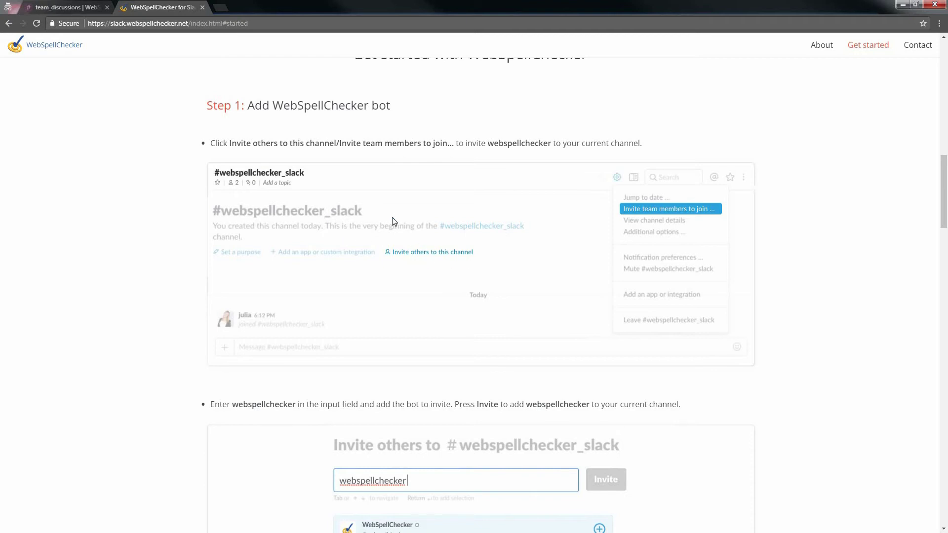
Step: Invite the webspellchecker bot to the #team_discussions channel in the Slack workspace
{"action": "left_click", "coordinate": [88, 7]}
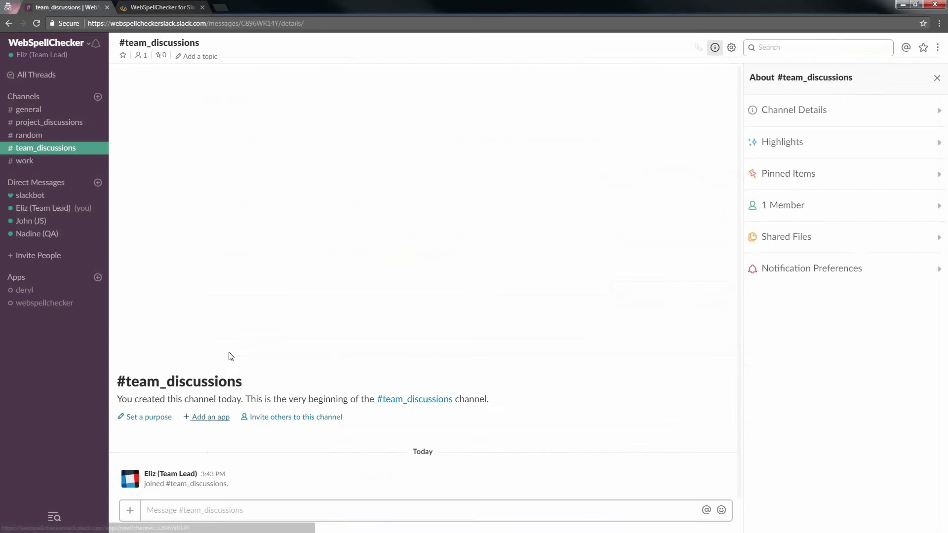
{"action": "left_click", "coordinate": [213, 508]}
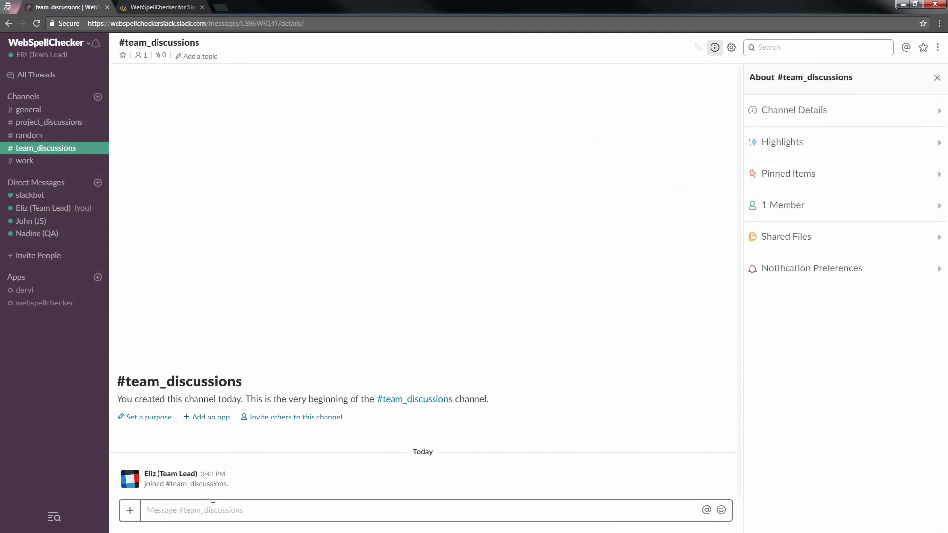
{"action": "left_click", "coordinate": [267, 419]}
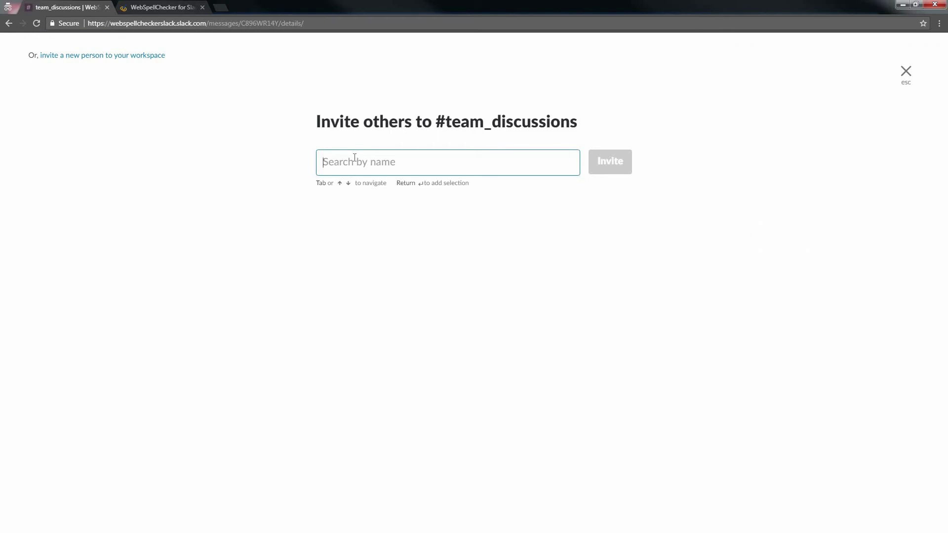
{"action": "type", "text": "web"}
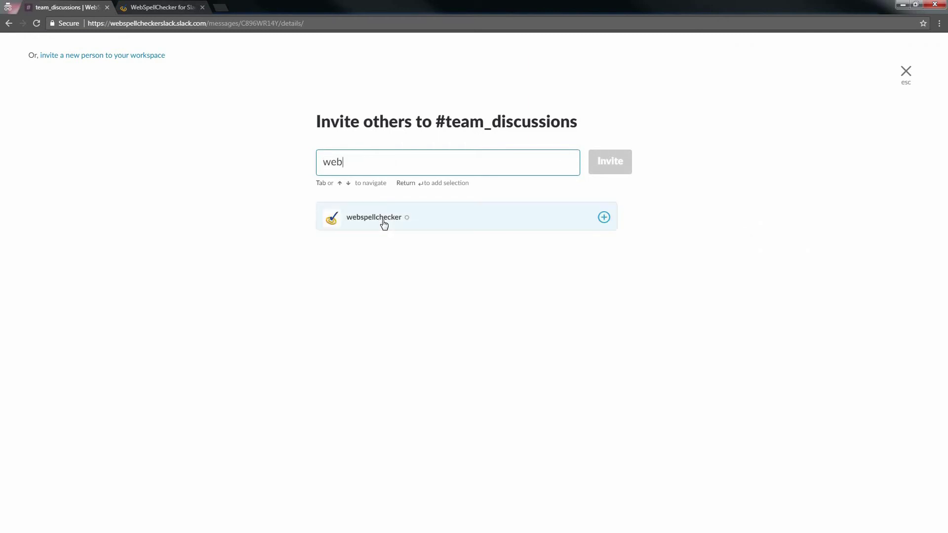
{"action": "left_click", "coordinate": [382, 221]}
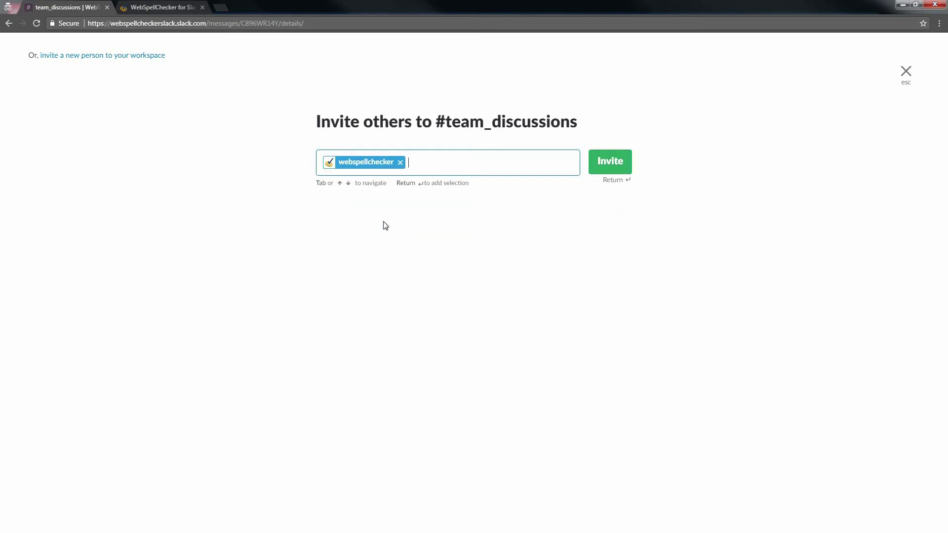
{"action": "left_click", "coordinate": [608, 173]}
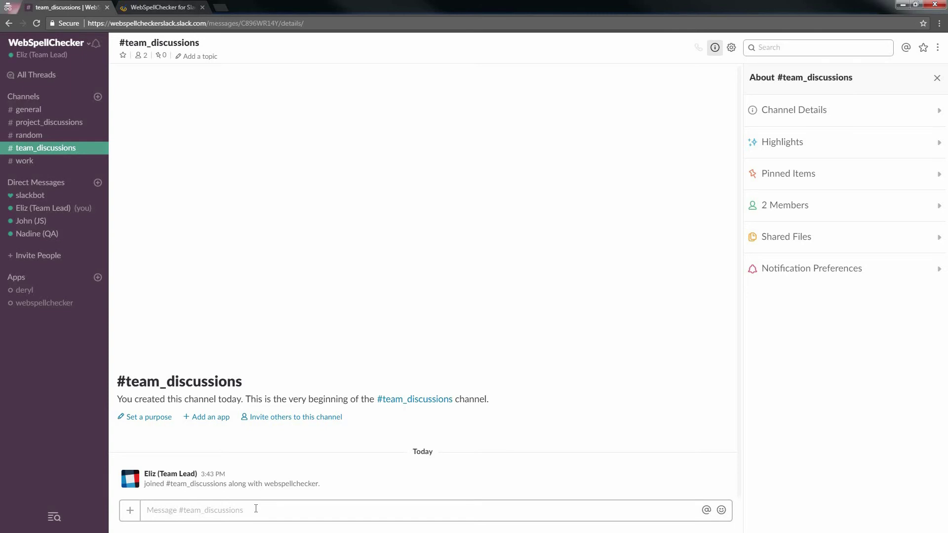
Step: Run the /webspellchecker command in #team_discussions to list the app's configuration commands
{"action": "left_click", "coordinate": [256, 509]}
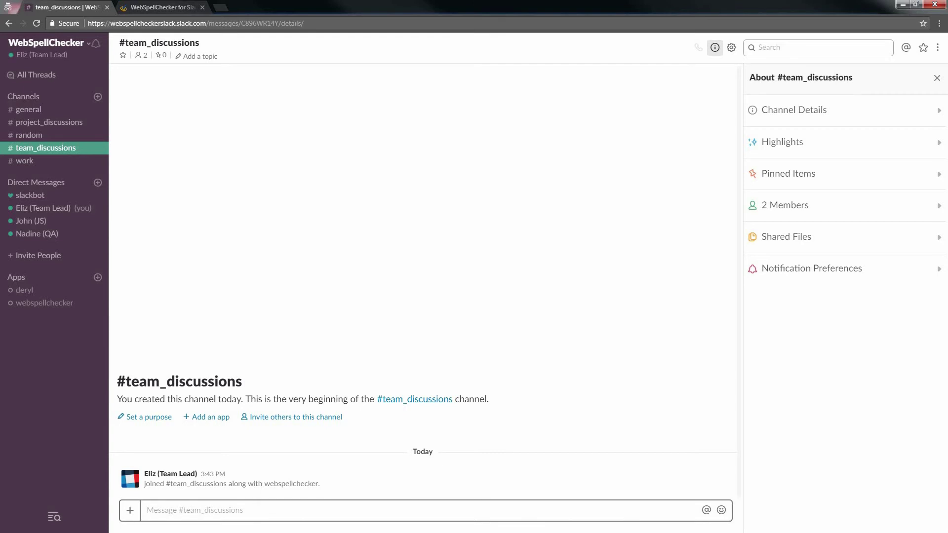
{"action": "type", "text": "/"}
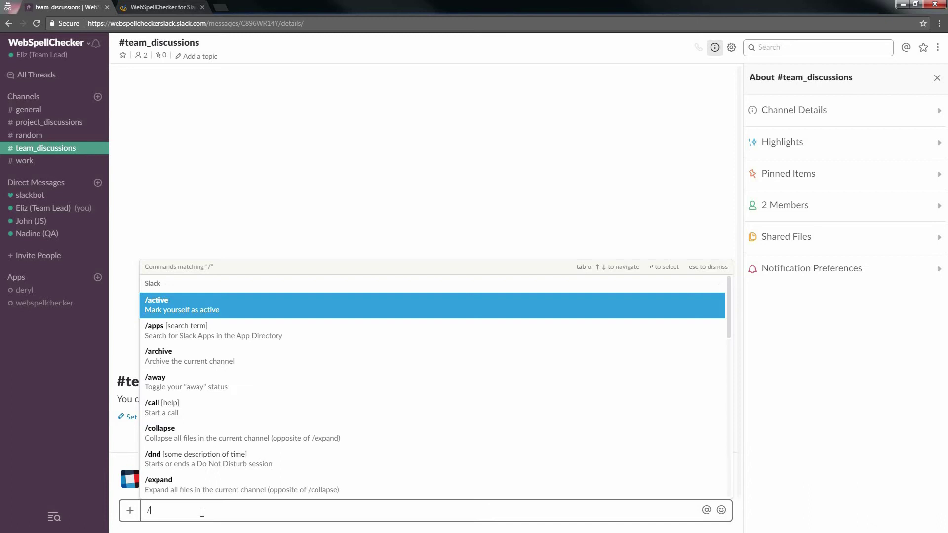
{"action": "type", "text": "web"}
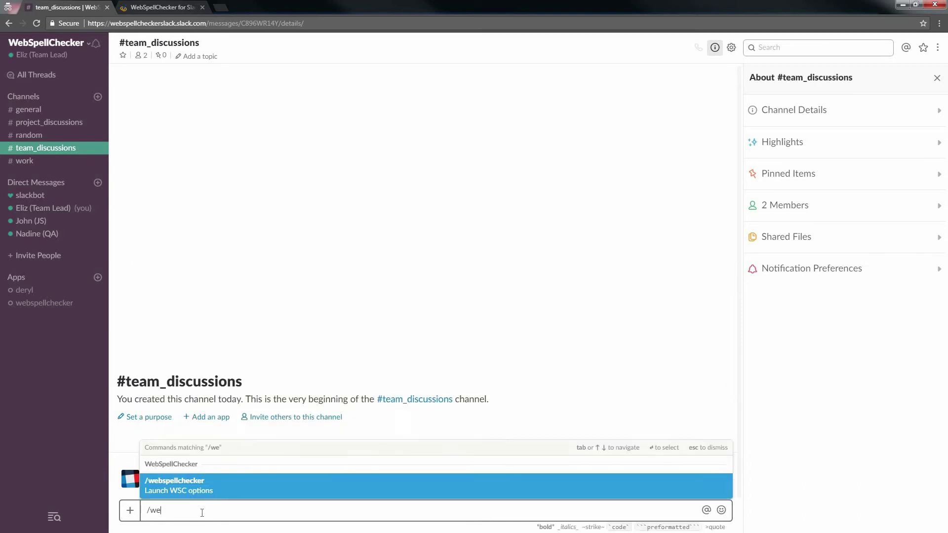
{"action": "key", "text": "Return"}
{"action": "key", "text": "Return"}
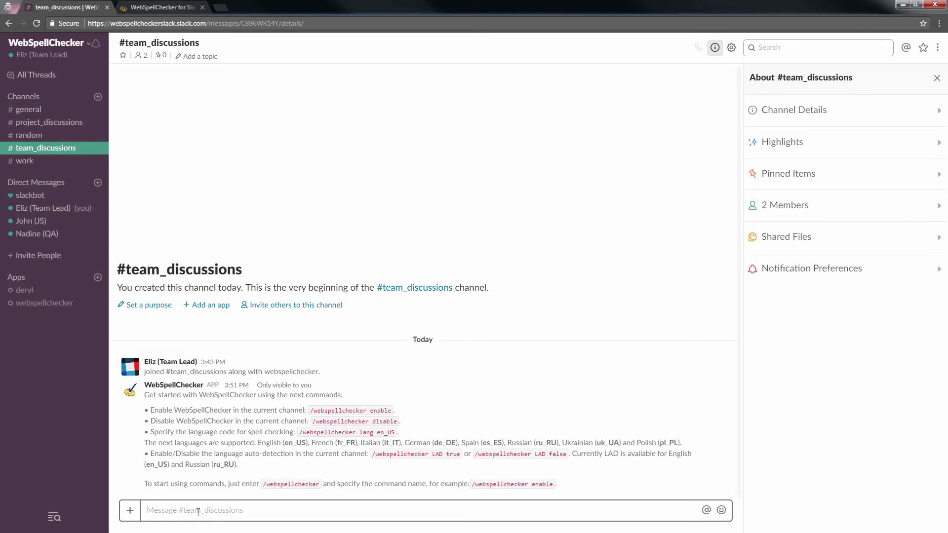
Step: Enable spell checking in the current channel with the command "/webspellchecker enable"
{"action": "type", "text": "/web"}
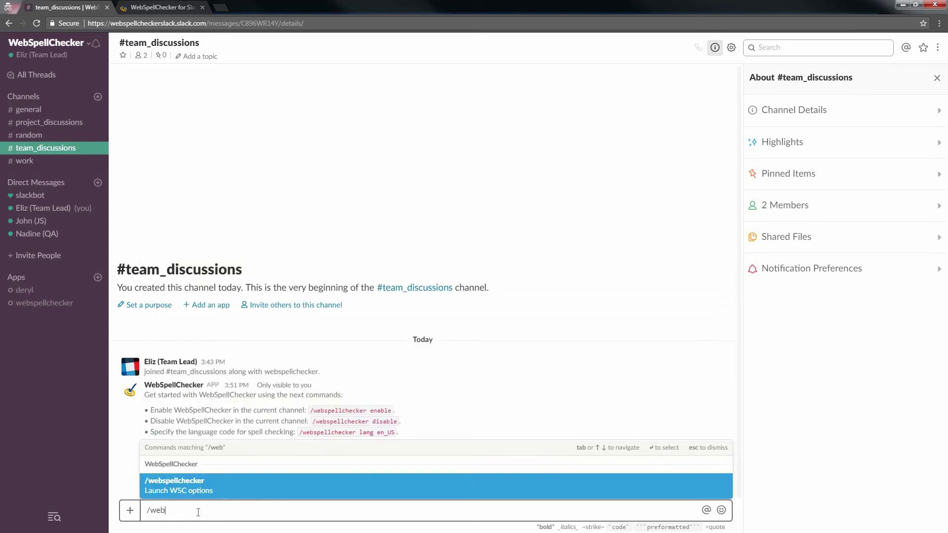
{"action": "key", "text": "Return"}
{"action": "type", "text": "enable"}
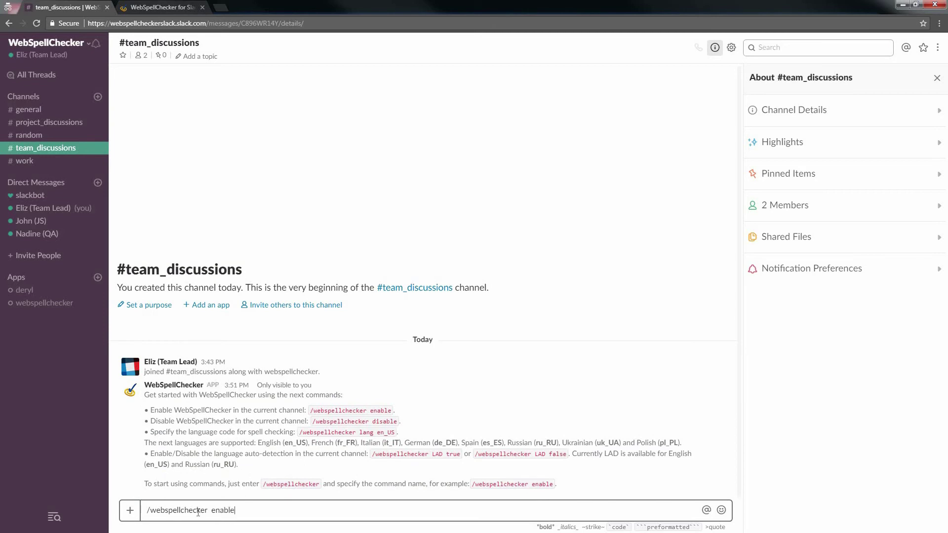
{"action": "key", "text": "Return"}
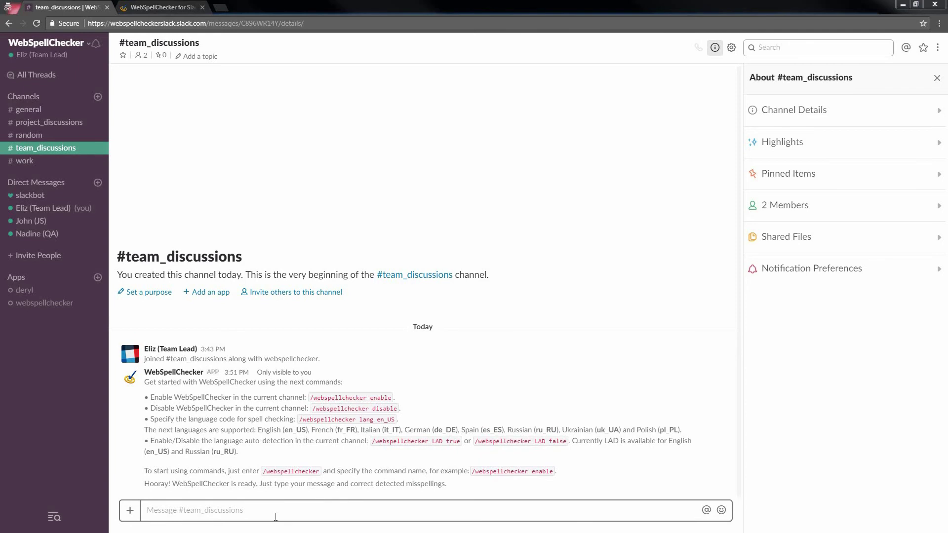
Step: Post "Just tyype you message and send it to your channel. Your speling mistake will be automatically highlighted." in the channel
{"action": "type", "text": "Just tyype you message and send it to your channel. Your speling mistake will be automatically highlighted"}
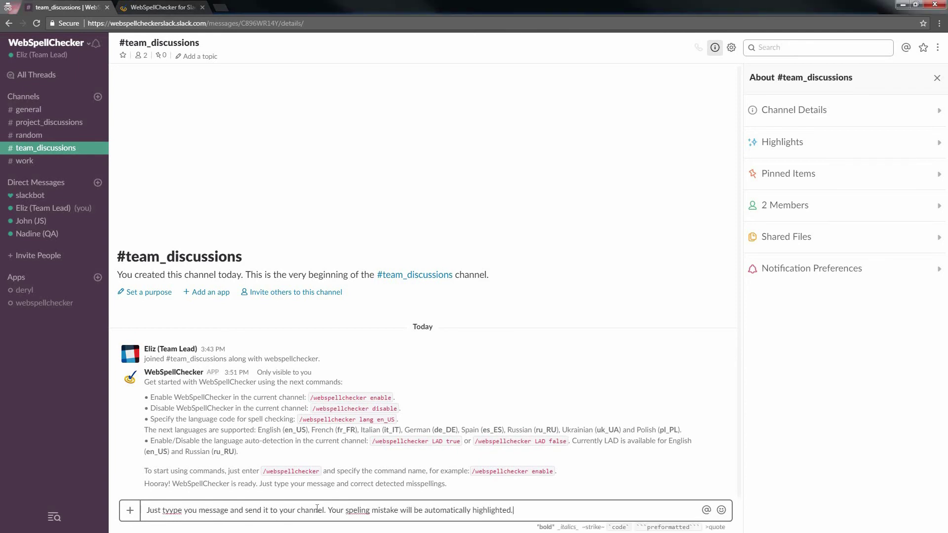
{"action": "key", "text": "Return"}
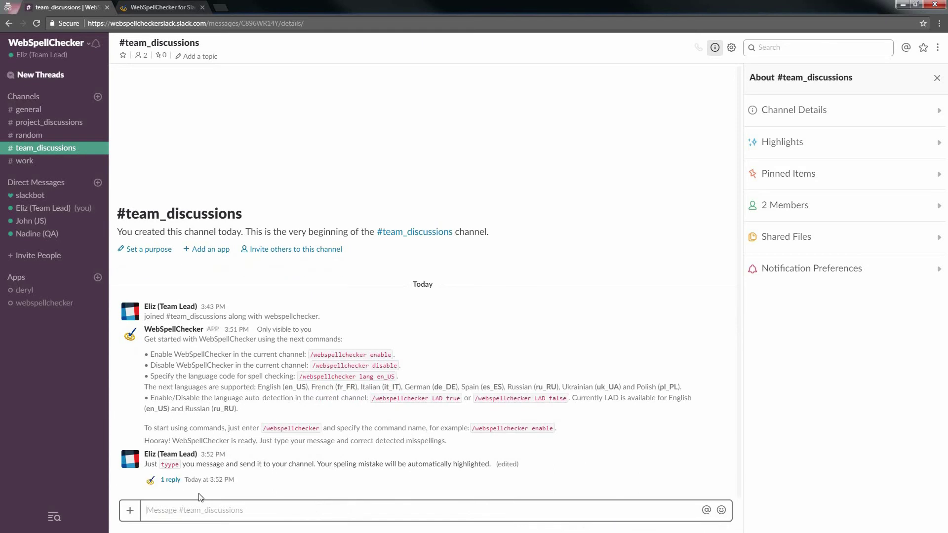
Step: Correct the posted message from the bot's reply thread, replacing "tyype" with "type" and "speling" with "spelling"
{"action": "left_click", "coordinate": [168, 480]}
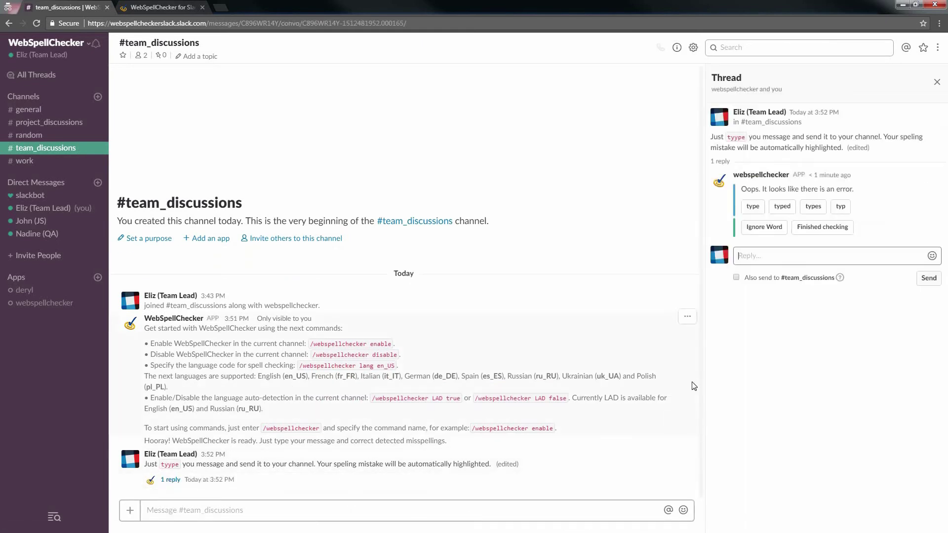
{"action": "left_click", "coordinate": [753, 206]}
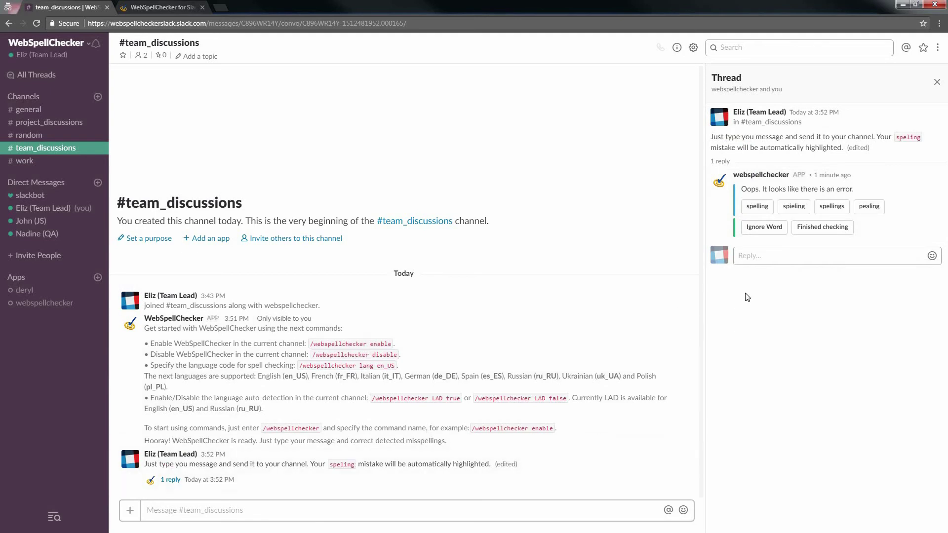
{"action": "left_click", "coordinate": [757, 206]}
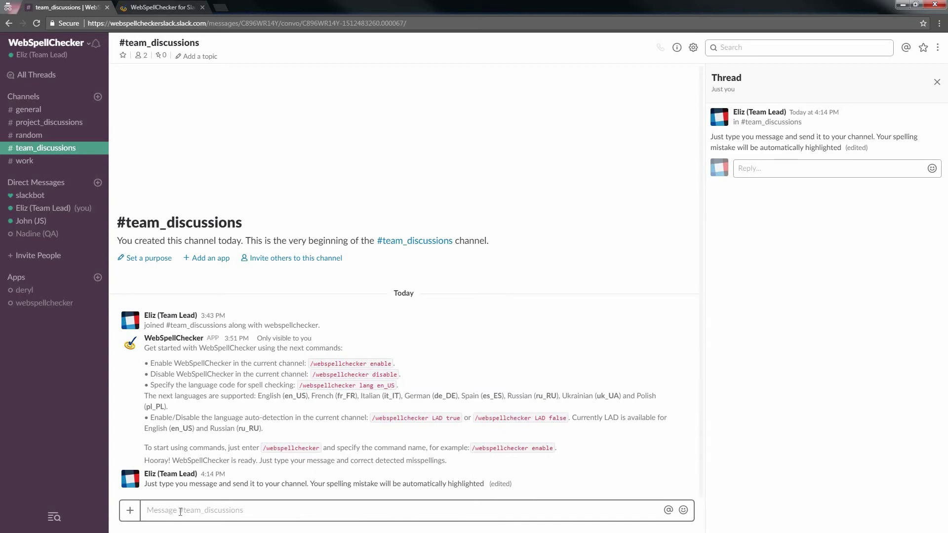
Step: Send another message reading "Just tyype you message and send it to your channel. Your speling mistake will be automatically highlighted."
{"action": "type", "text": "Just tyype you message and send it to your channel. Your speling mistake will be automatically highlighted."}
{"action": "key", "text": "Return"}
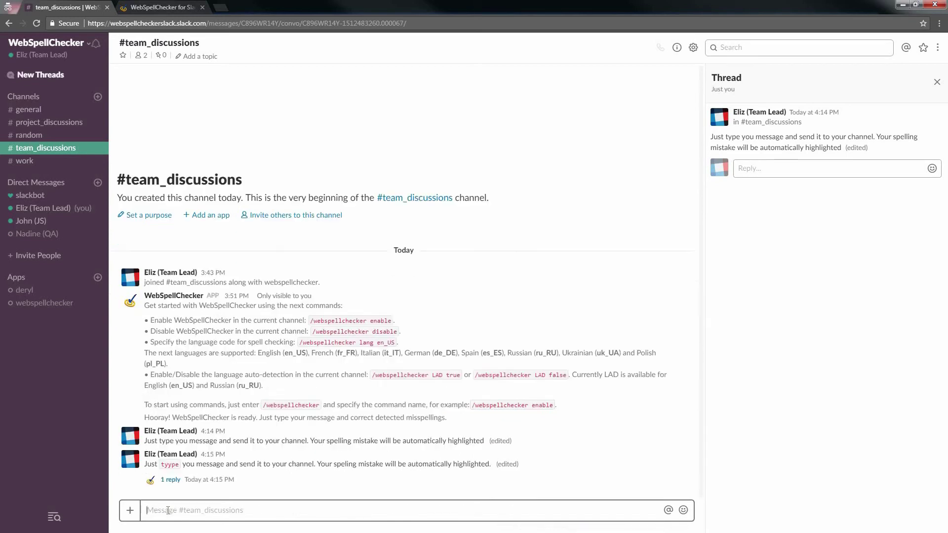
Step: Open the bot's reply thread on the new message and ignore both flagged words, "tyype" and "speling"
{"action": "left_click", "coordinate": [170, 480]}
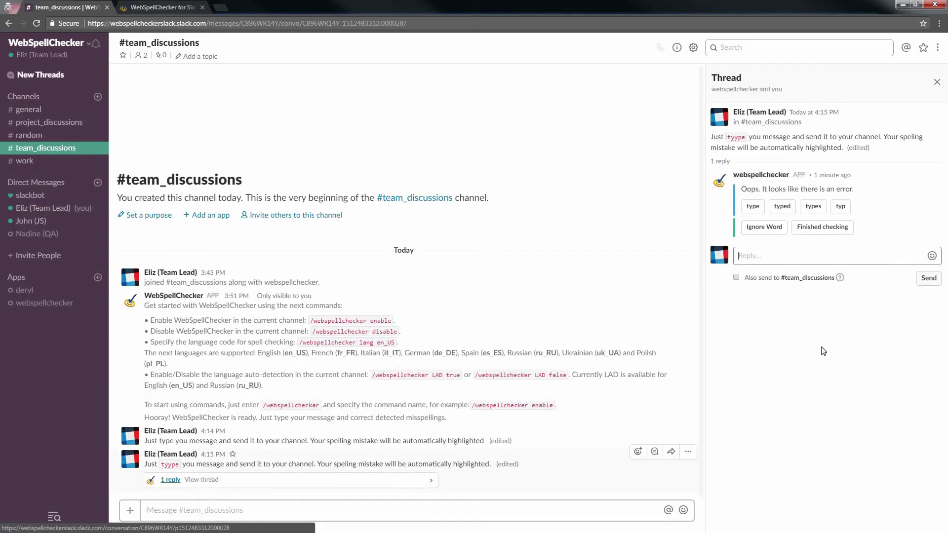
{"action": "left_click", "coordinate": [765, 228]}
{"action": "left_click", "coordinate": [765, 231]}
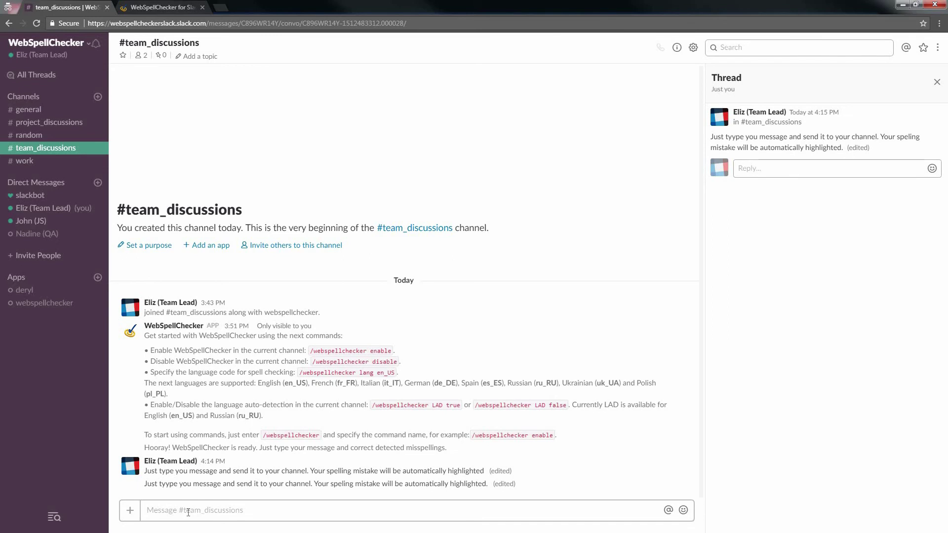
Step: Set the channel's spell checking language to Spanish with the command "/webspellchecker lang es_ES"
{"action": "left_click", "coordinate": [189, 512]}
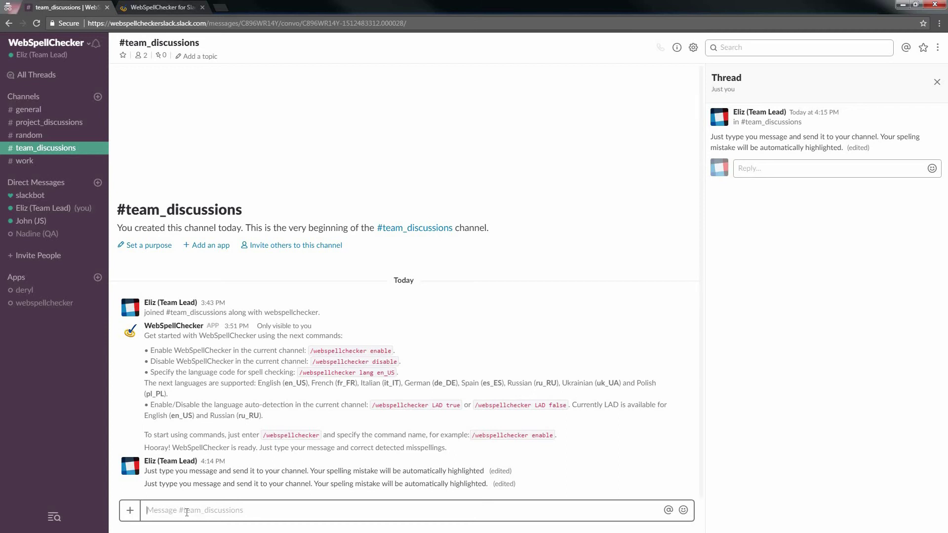
{"action": "type", "text": "/webs"}
{"action": "key", "text": "Return"}
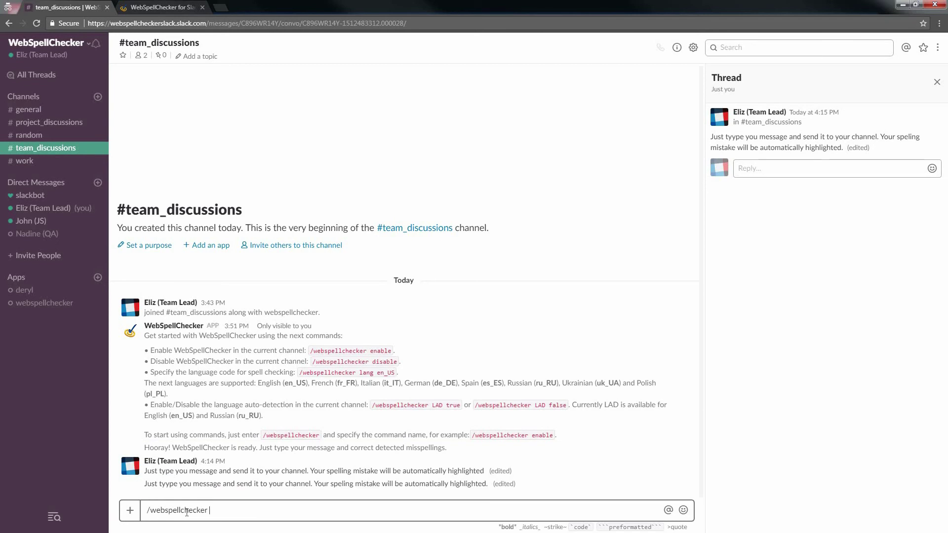
{"action": "type", "text": "lang es_ES"}
{"action": "key", "text": "Return"}
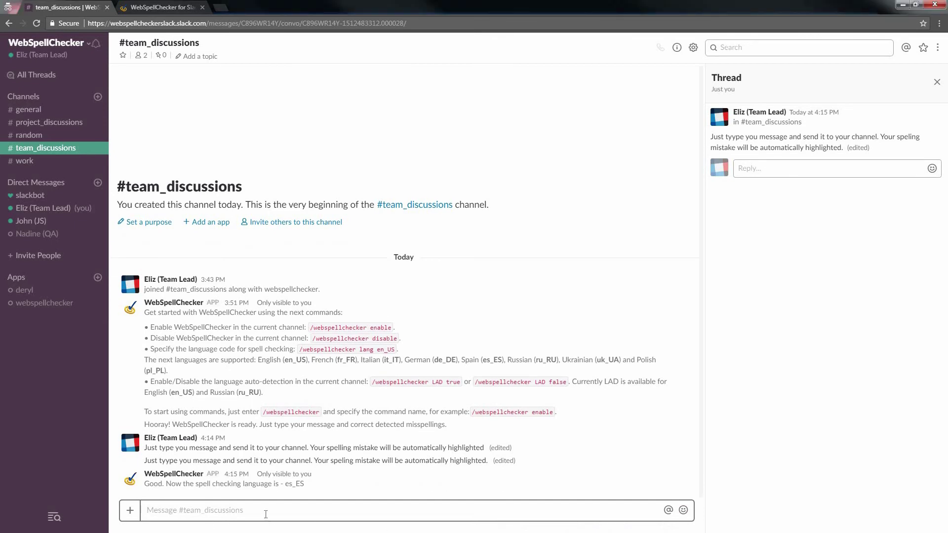
Step: Send "Simplemente escriba su mensaje y envíelo a su canal. El error de ortogrfía estará resaltado." and correct the flagged word to "ortografía" from the bot's reply thread
{"action": "type", "text": "Simplemente escriba su mensaje y envíelo a su canal. El error de ortogrfía estará resaltado."}
{"action": "key", "text": "Return"}
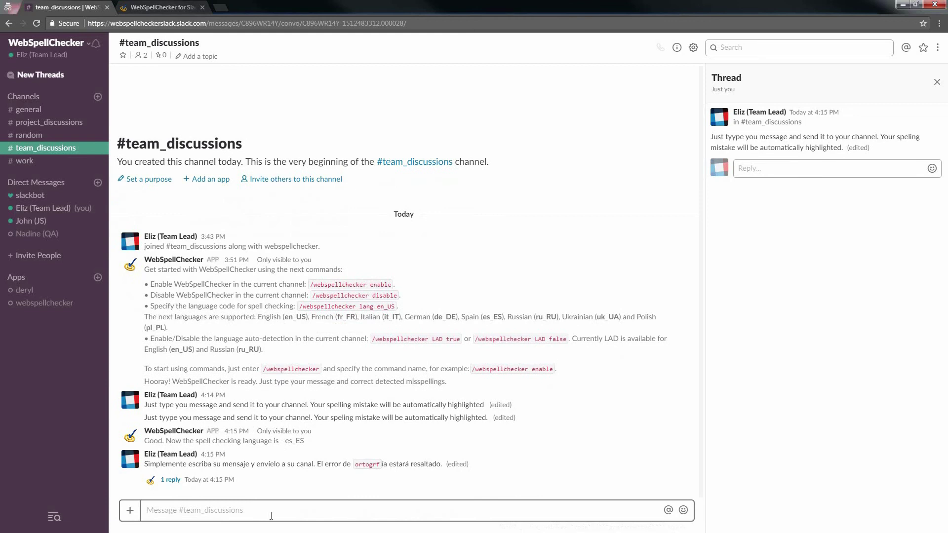
{"action": "left_click", "coordinate": [173, 480]}
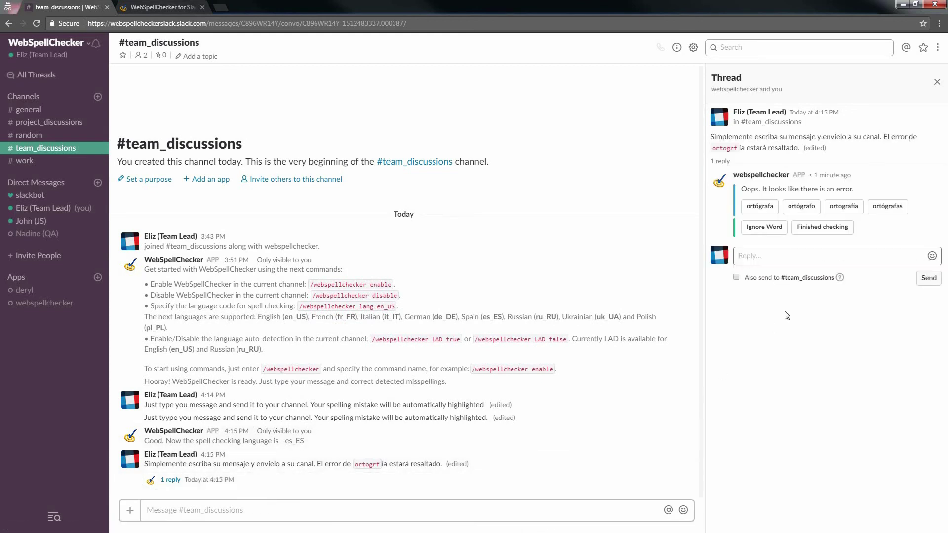
{"action": "left_click", "coordinate": [849, 211]}
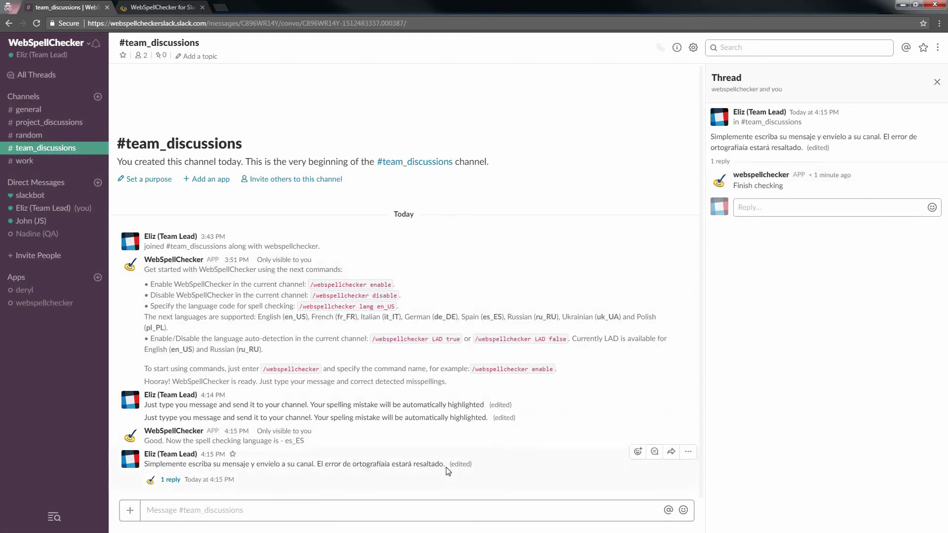
Step: Disable spell checking in the channel with the command "/webspellchecker disable" and close the thread
{"action": "left_click", "coordinate": [223, 510]}
{"action": "type", "text": "/web"}
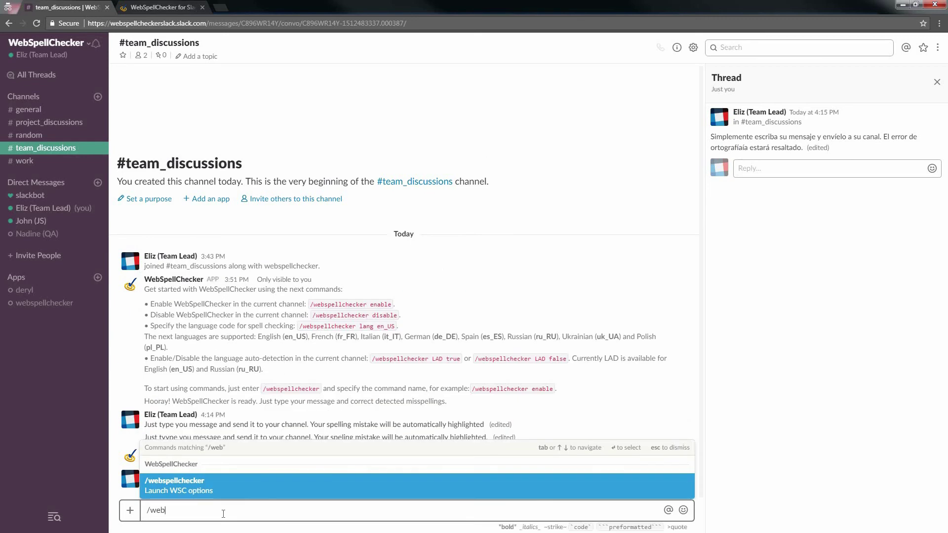
{"action": "key", "text": "Tab"}
{"action": "type", "text": "di"}
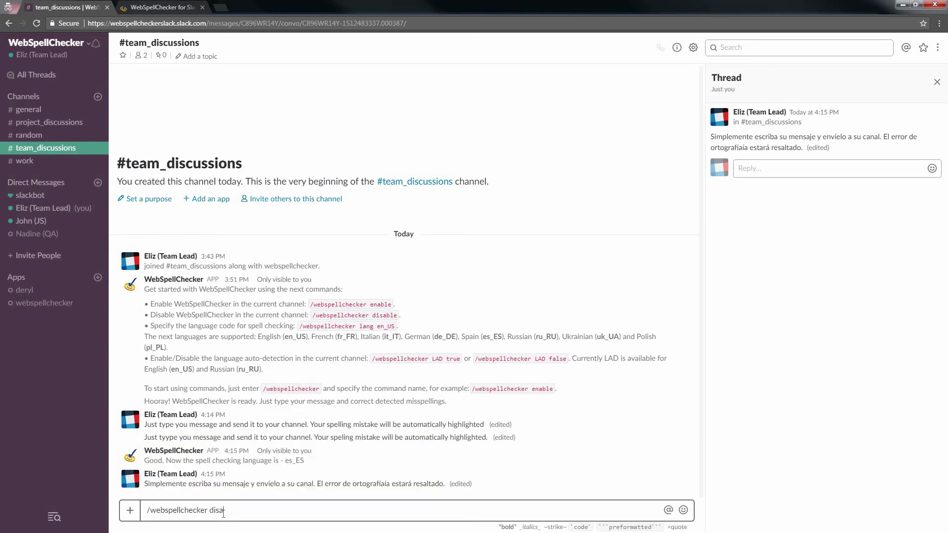
{"action": "type", "text": "le"}
{"action": "key", "text": "Return"}
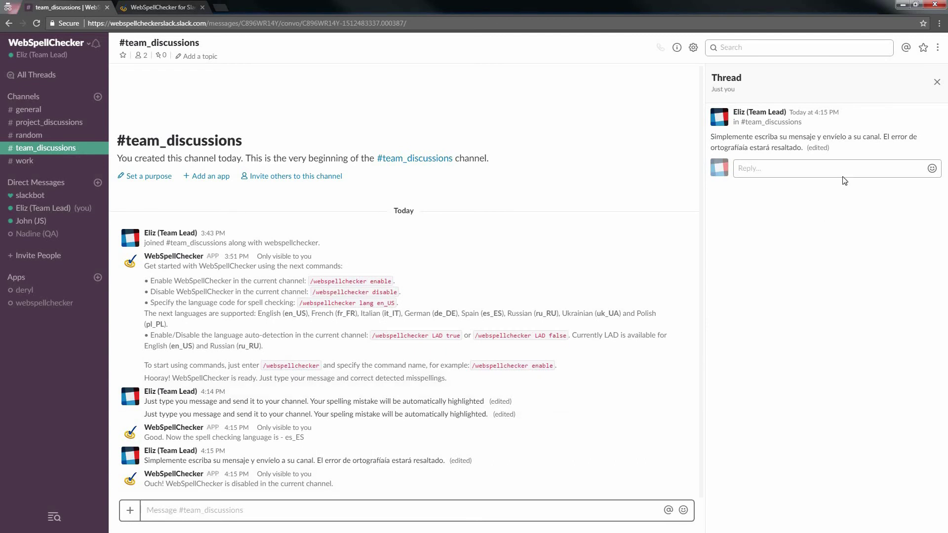
{"action": "left_click", "coordinate": [937, 82]}
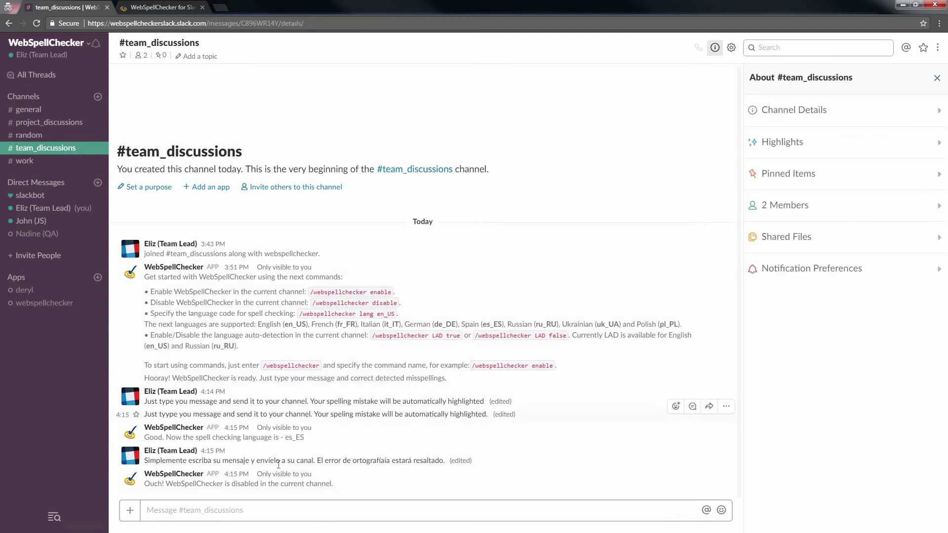
Step: Invite the two other workspace members, the JS and QA teammates, to #team_discussions
{"action": "left_click", "coordinate": [181, 518]}
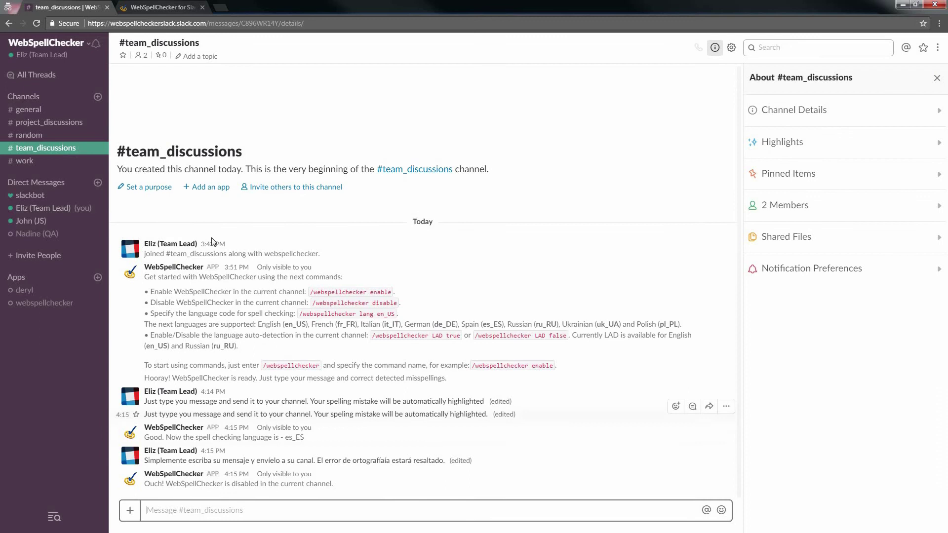
{"action": "left_click", "coordinate": [274, 188]}
{"action": "type", "text": "Joh"}
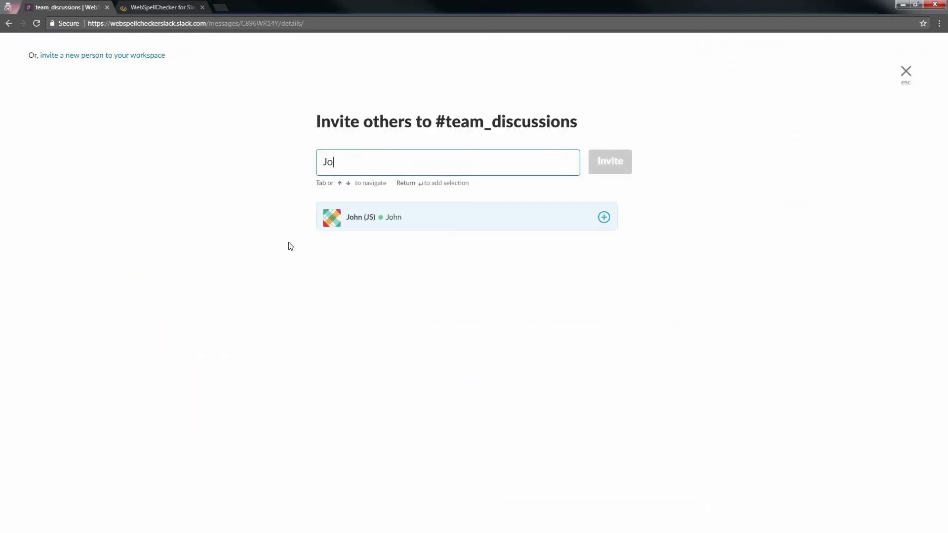
{"action": "left_click", "coordinate": [604, 217]}
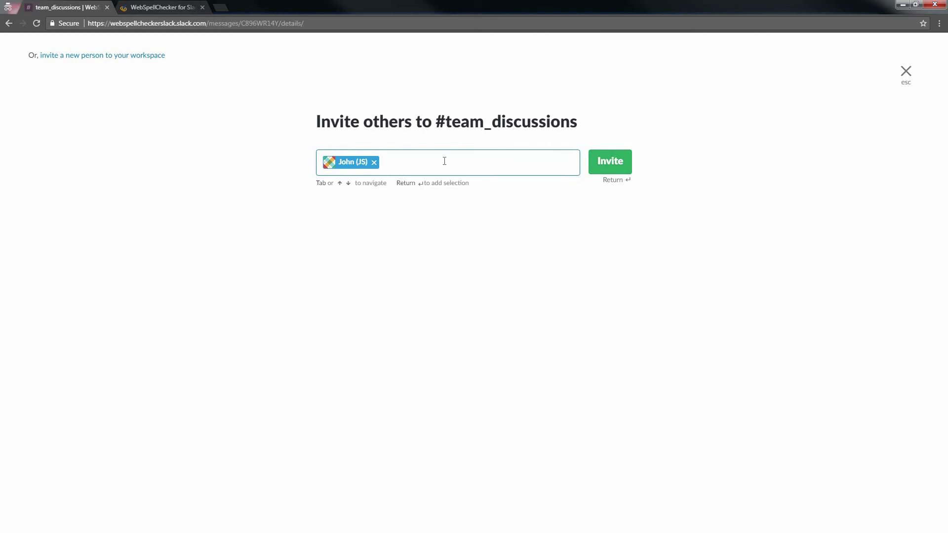
{"action": "type", "text": "Nad"}
{"action": "left_click", "coordinate": [603, 217]}
{"action": "left_click", "coordinate": [611, 161]}
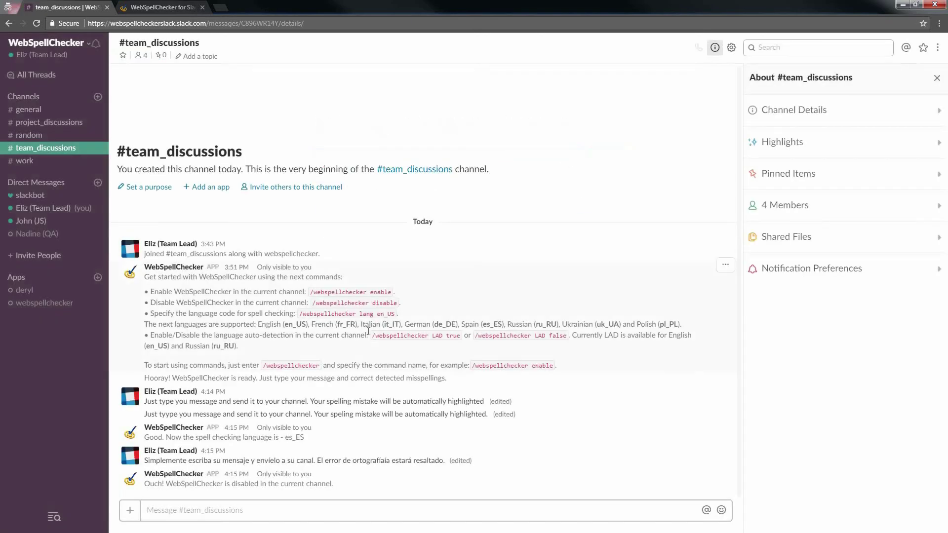
Step: Post a "Hey Team!" message introducing the spell checking application WebSpellChecker, saying it was just added to the channel and that everyone must try it
{"action": "left_click", "coordinate": [191, 511]}
{"action": "type", "text": "Hey Team"}
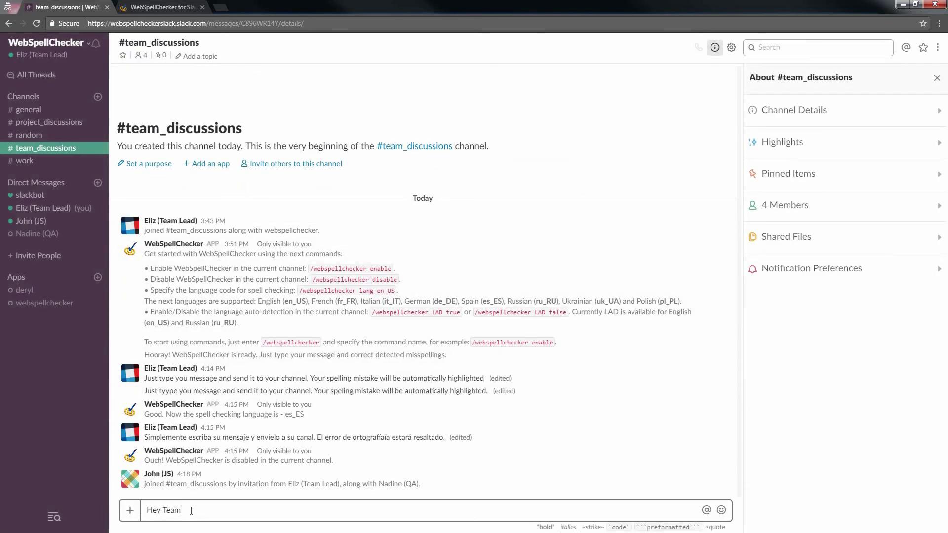
{"action": "type", "text": "! Just yesterday I run into a cool spell check"}
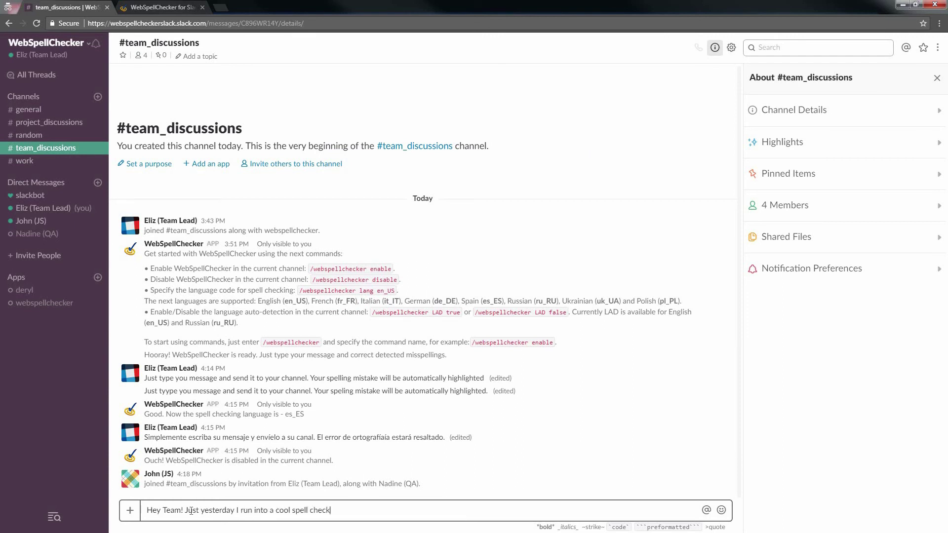
{"action": "type", "text": "ing application for Slack. It is called WebSpe"}
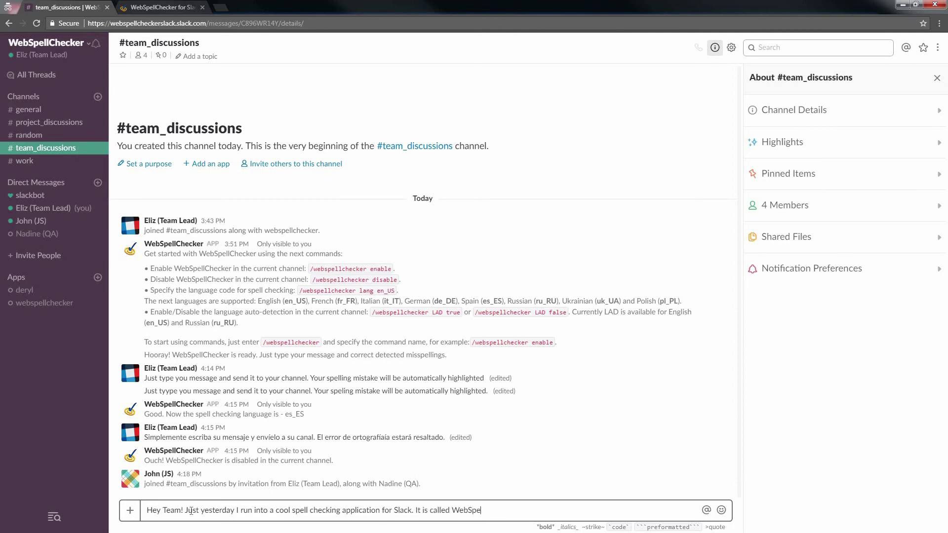
{"action": "type", "text": "llChecker and I have just added it"}
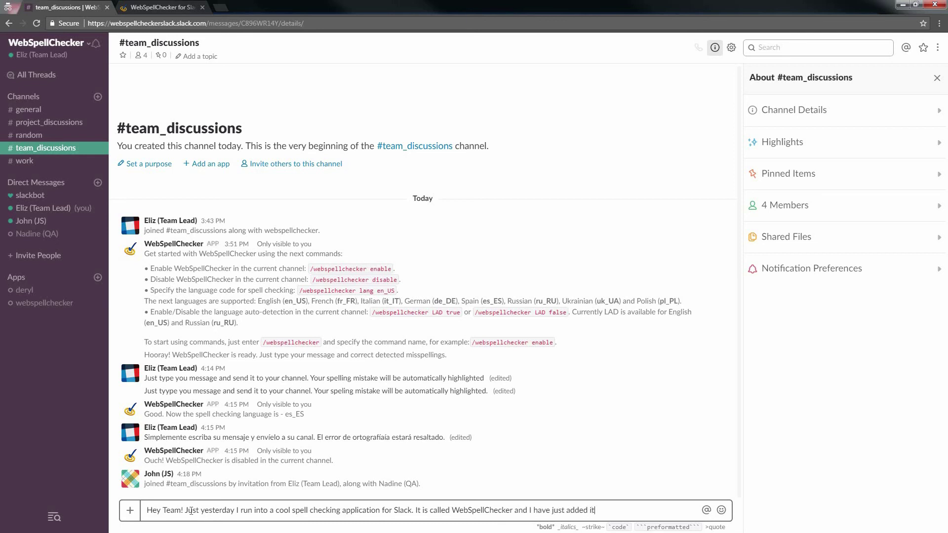
{"action": "type", "text": " to our channel. You must try it!"}
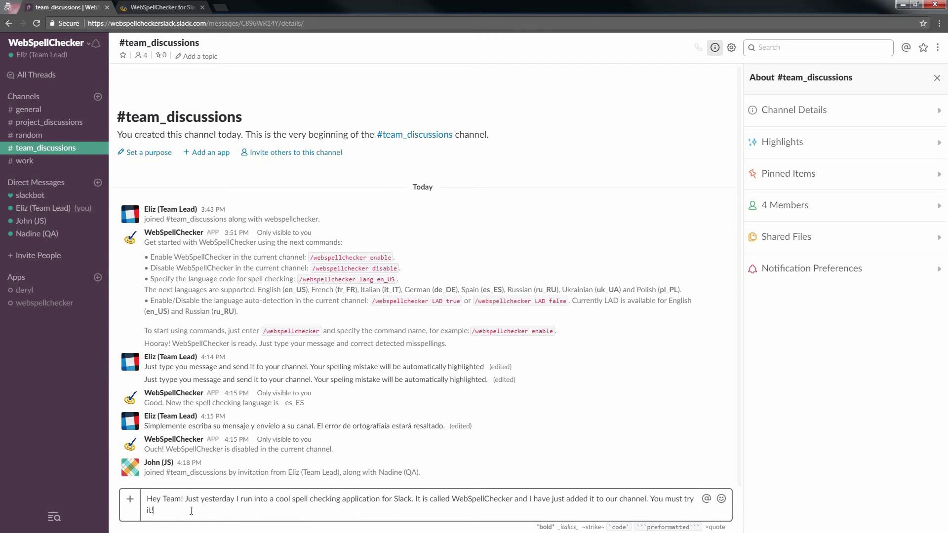
{"action": "key", "text": "Return"}
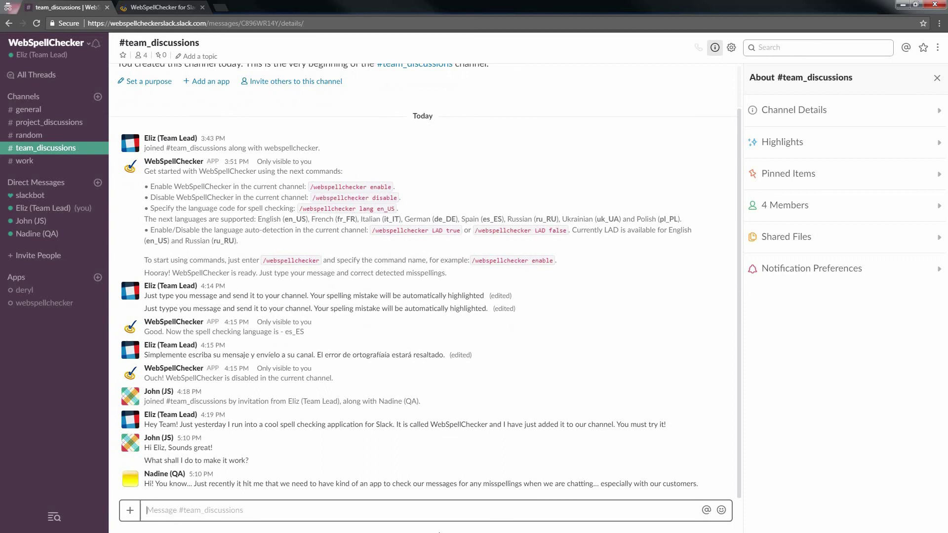
{"action": "type", "text": "Here you "}
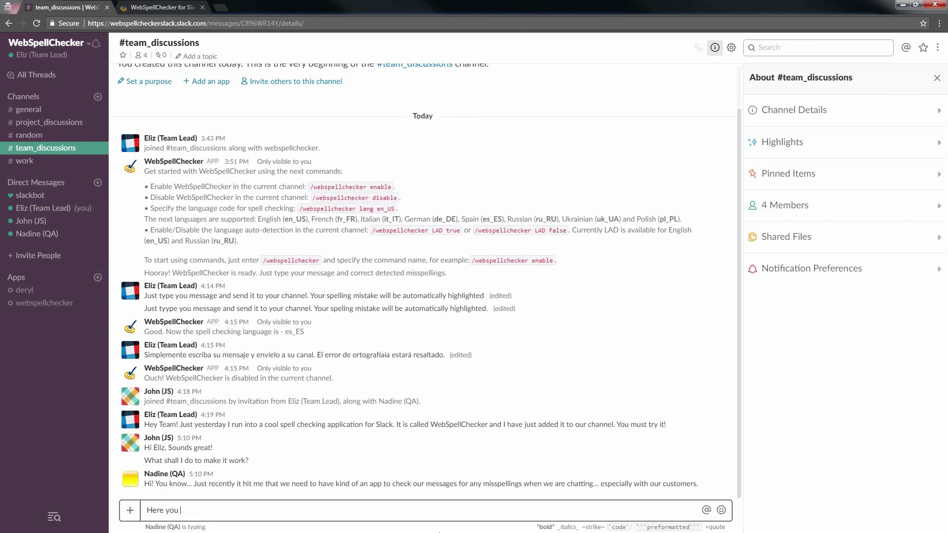
{"action": "type", "text": "go. The official "}
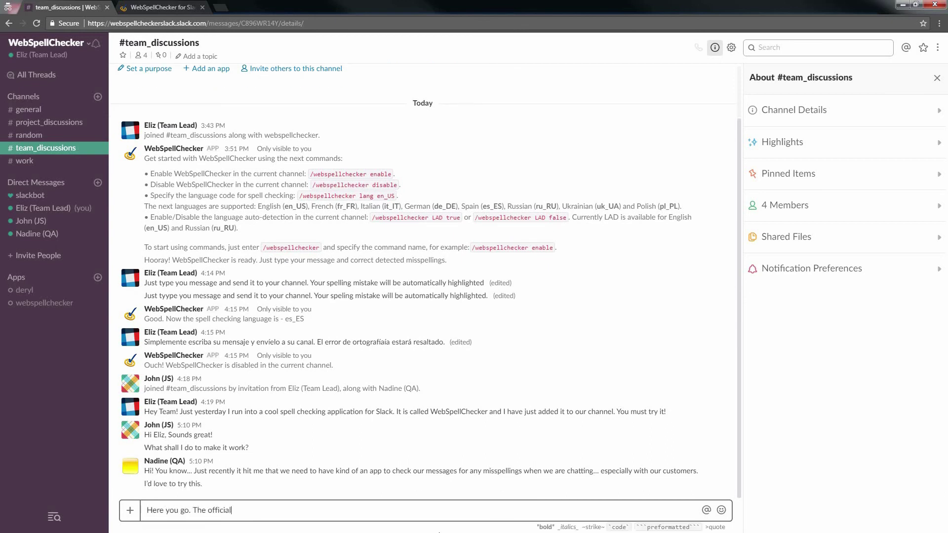
{"action": "type", "text": "page of the WebSpellChecker app for Slack:"}
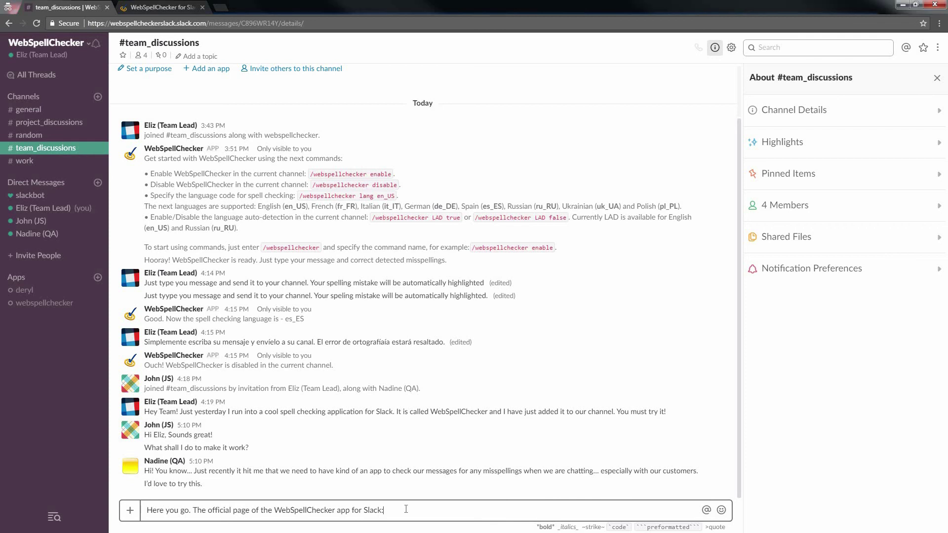
{"action": "type", "text": "https://slack.webspellchecker.net/"}
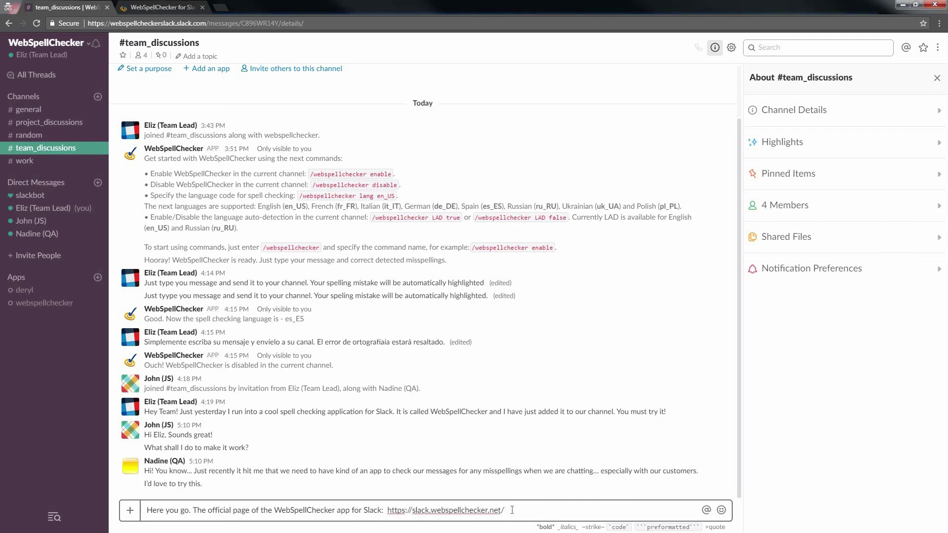
{"action": "key", "text": "Return"}
Step: Send a follow-up message reading "Check step 2 and 4. You need to authorize the WebSpellChecker bot and enable it."
{"action": "type", "text": "Check "}
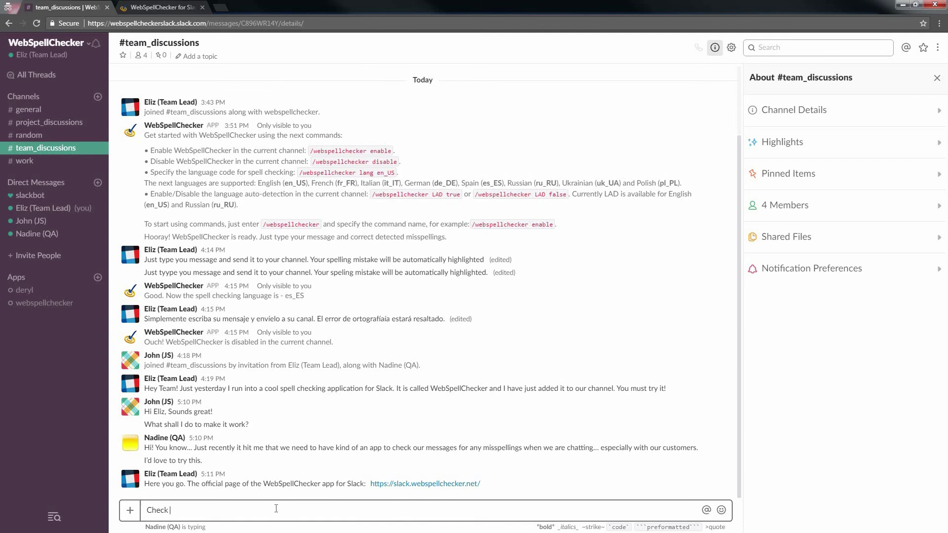
{"action": "type", "text": "step 2 and 4. You nee"}
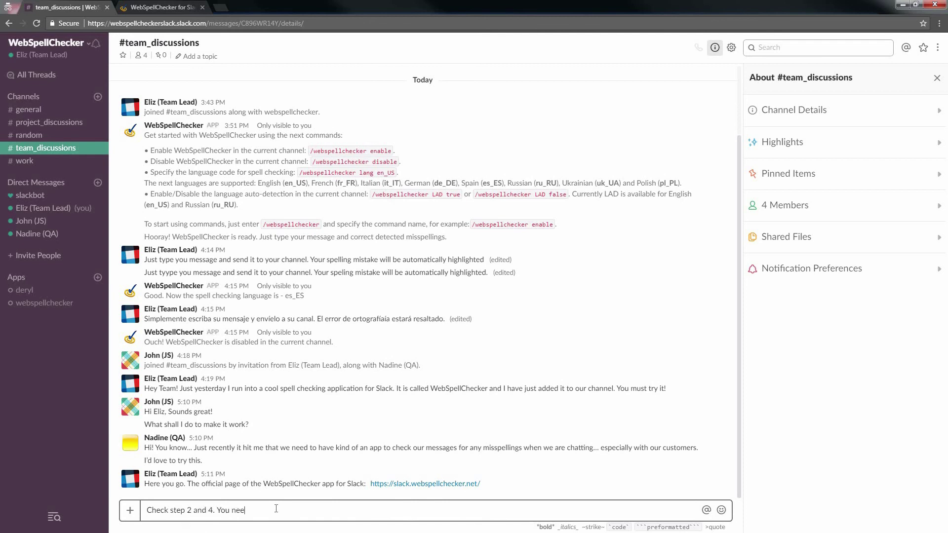
{"action": "type", "text": "d to authorize the WebSpellChecker b"}
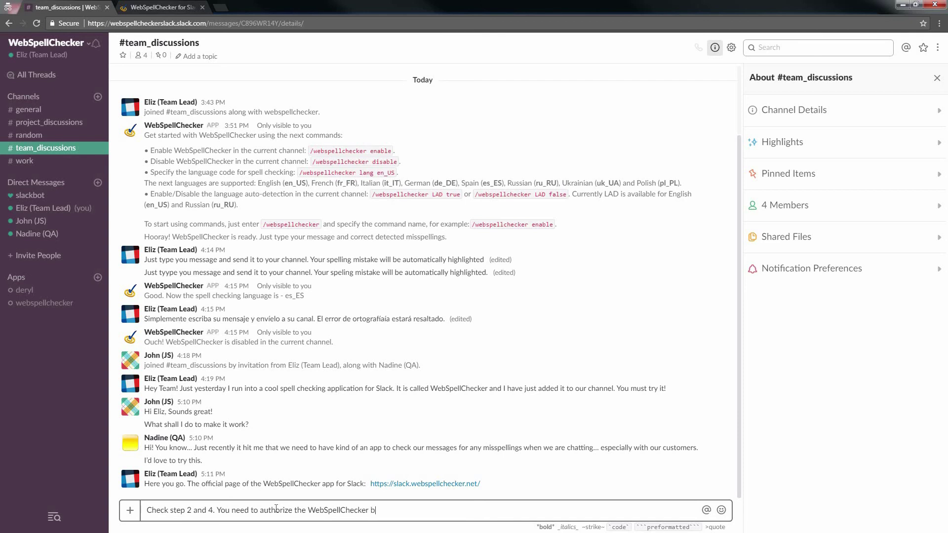
{"action": "type", "text": "ot and enable it."}
{"action": "key", "text": "Return"}
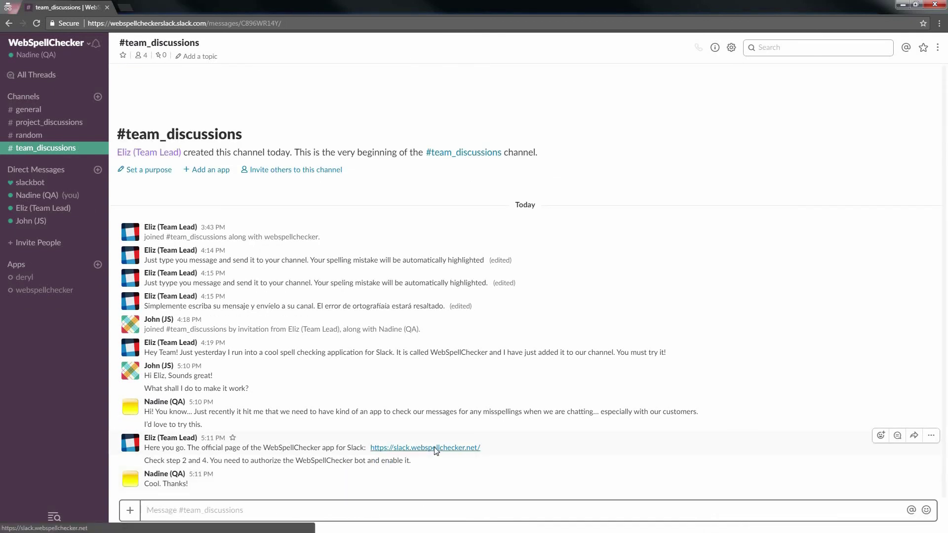
Step: As the QA teammate, open the shared WebSpellChecker page, read Step 2 about authorizing a new user, and return to the channel
{"action": "left_click", "coordinate": [434, 447]}
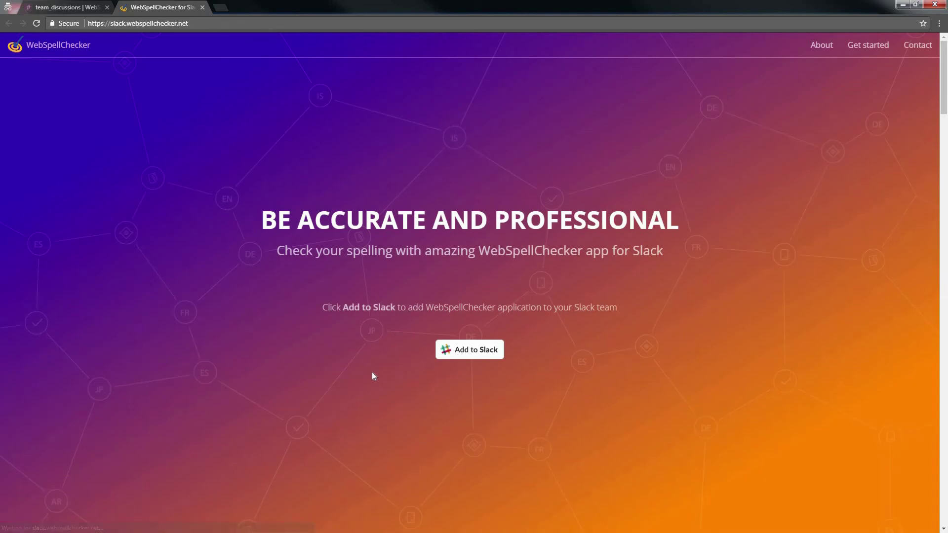
{"action": "scroll", "coordinate": [374, 365], "scroll_direction": "down", "scroll_amount": 15}
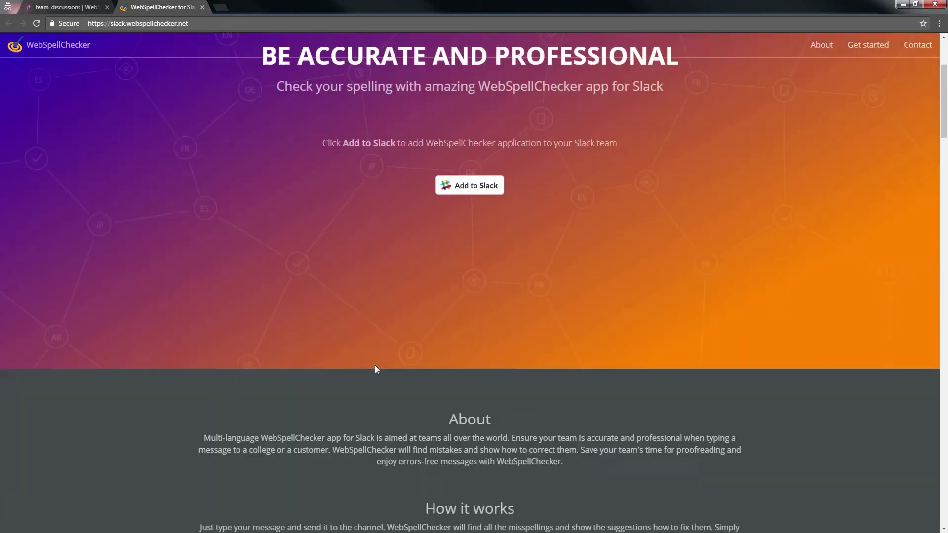
{"action": "scroll", "coordinate": [380, 361], "scroll_direction": "down", "scroll_amount": 10}
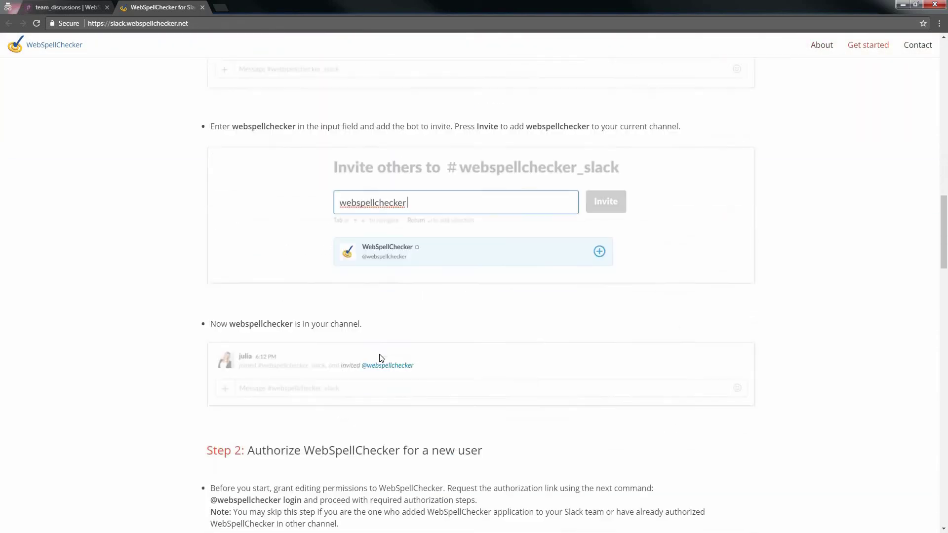
{"action": "scroll", "coordinate": [300, 336], "scroll_direction": "down", "scroll_amount": 2}
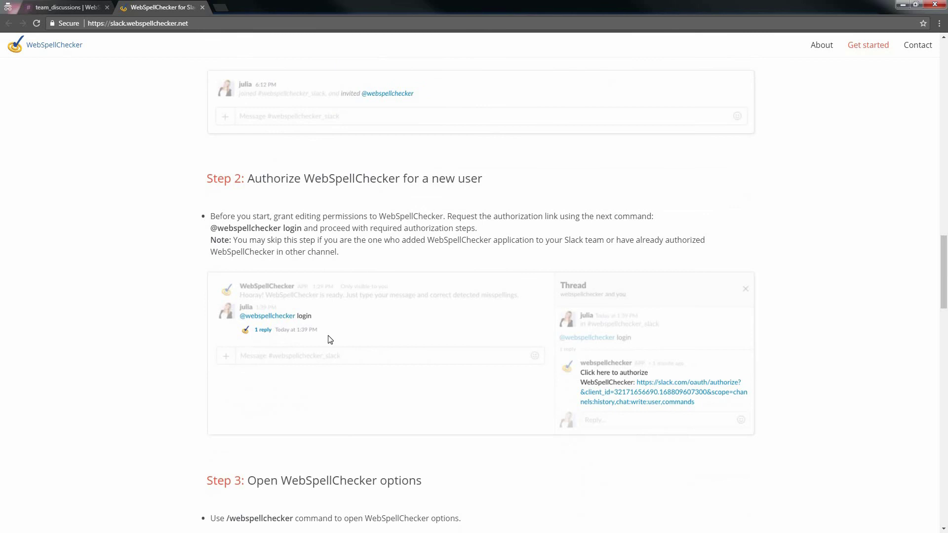
{"action": "left_click", "coordinate": [62, 10]}
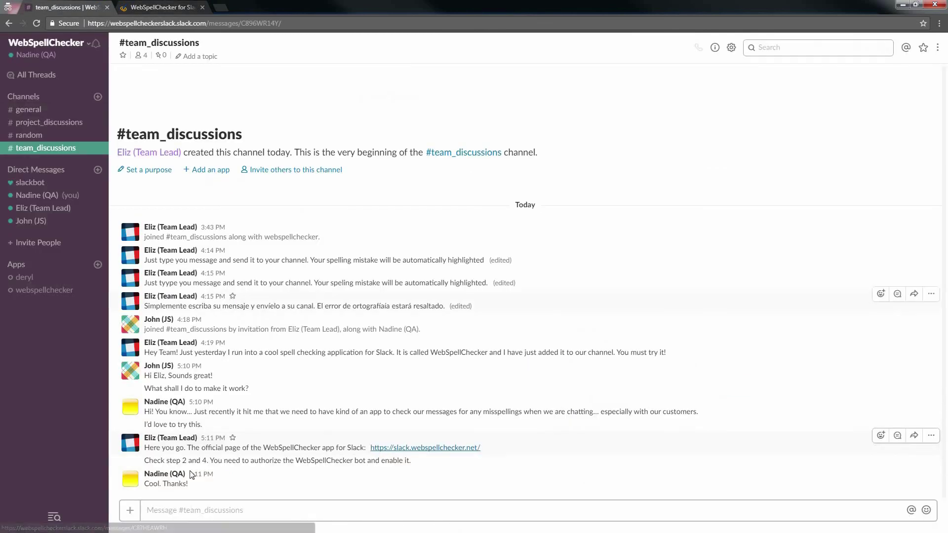
{"action": "left_click", "coordinate": [190, 507]}
{"action": "type", "text": "@web"}
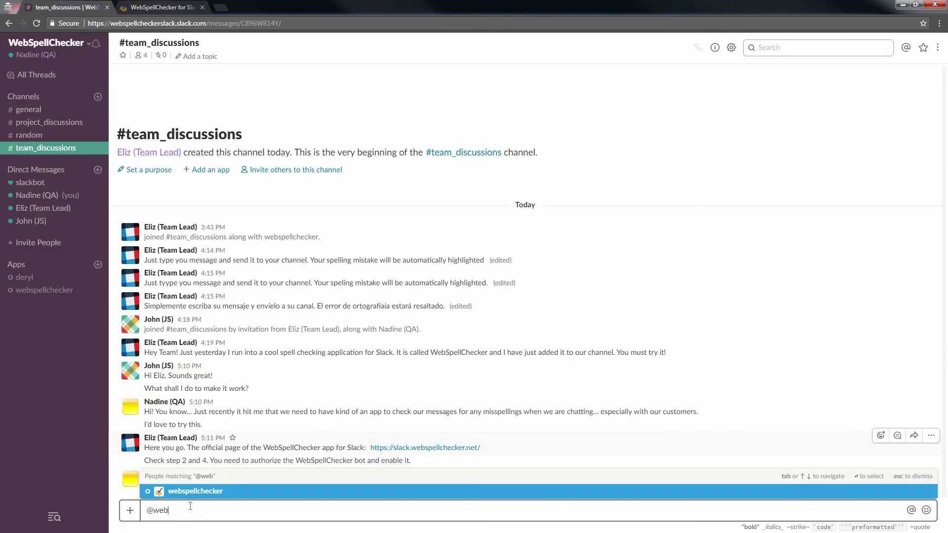
{"action": "key", "text": "Return"}
{"action": "type", "text": "login"}
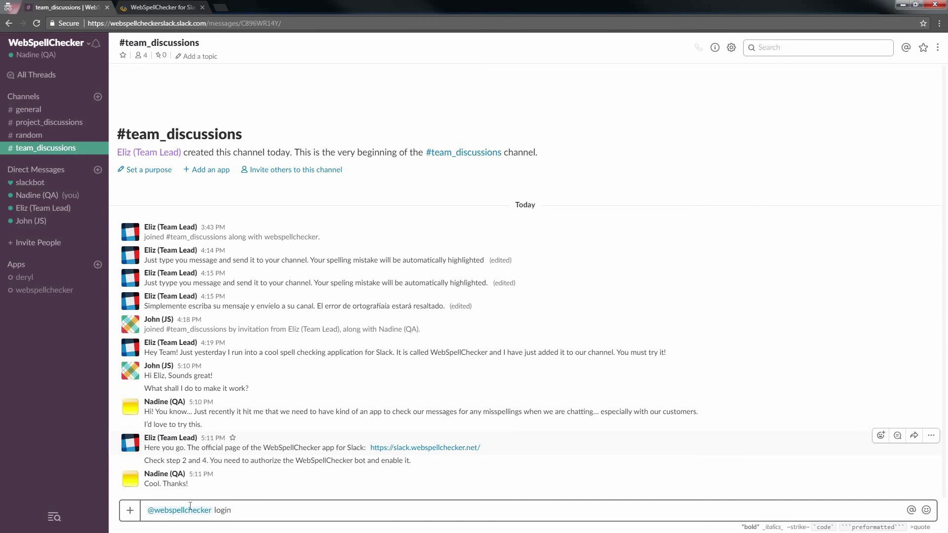
{"action": "key", "text": "Return"}
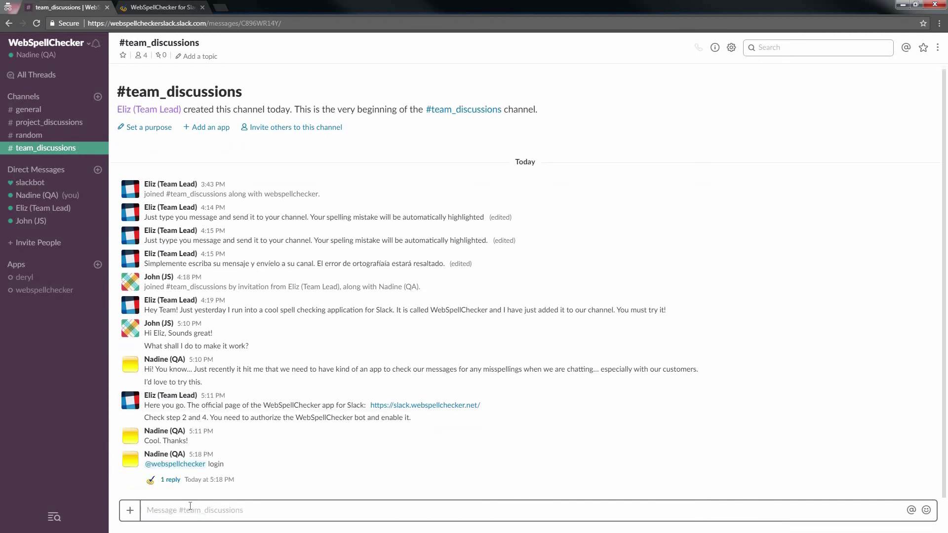
{"action": "left_click", "coordinate": [171, 480]}
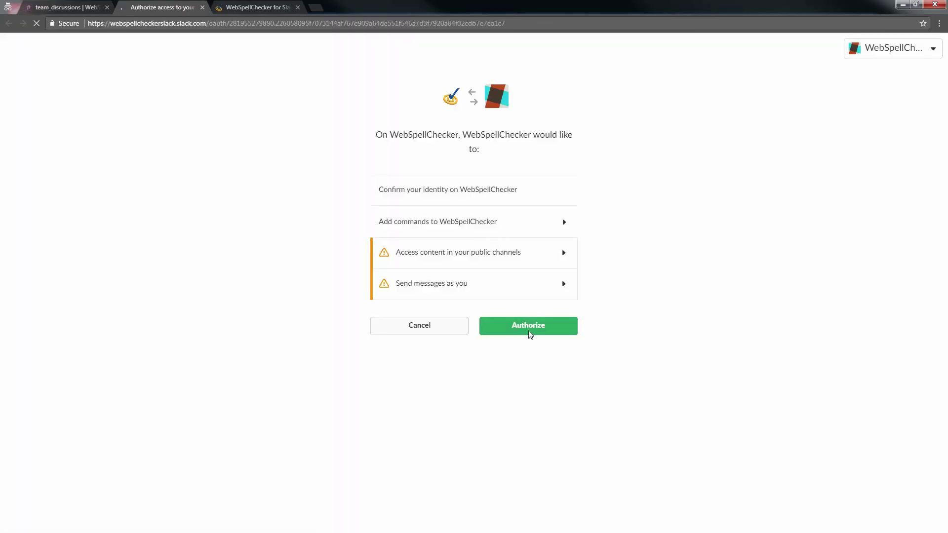
{"action": "left_click", "coordinate": [520, 335]}
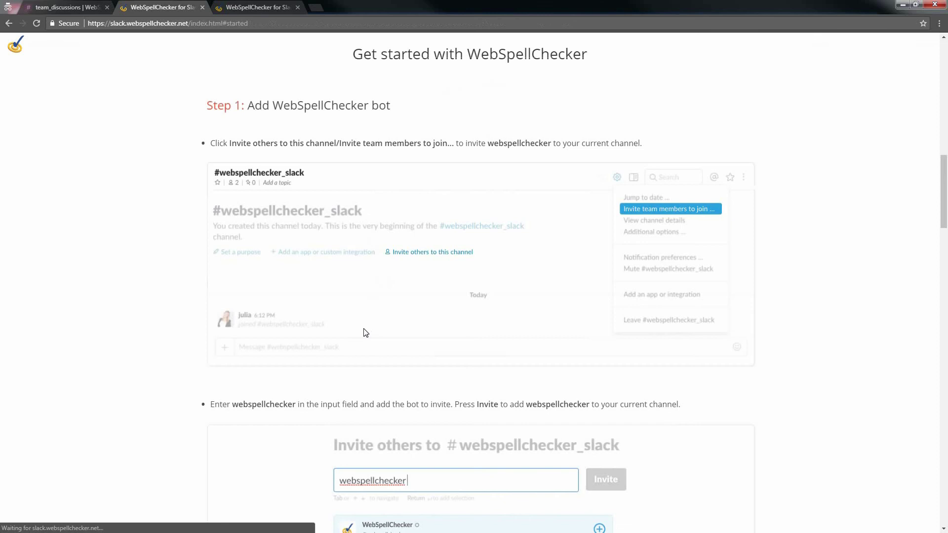
Step: Read Step 4 of the getting-started guide, return to #team_discussions, and enable the spell checker there with "/webspellchecker enable"
{"action": "scroll", "coordinate": [368, 334], "scroll_direction": "down", "scroll_amount": 20}
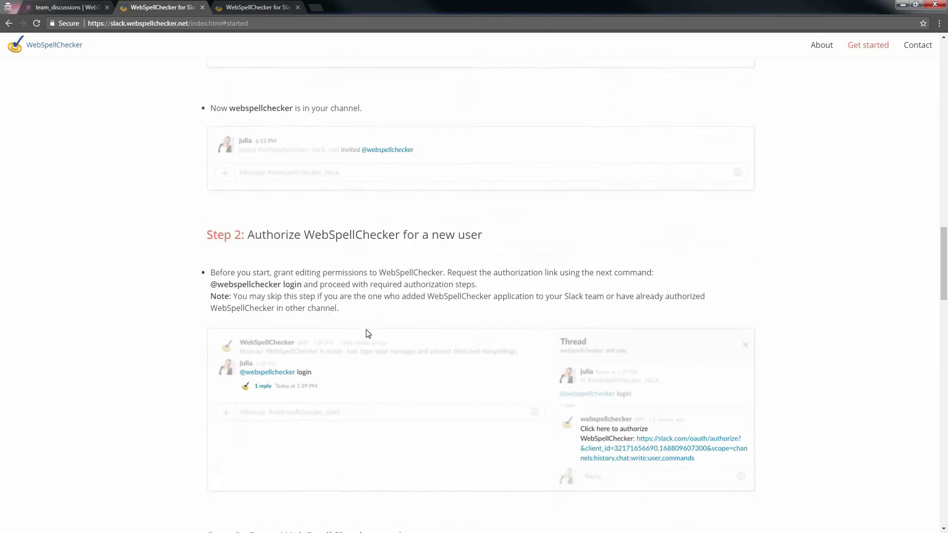
{"action": "scroll", "coordinate": [368, 334], "scroll_direction": "down", "scroll_amount": 6}
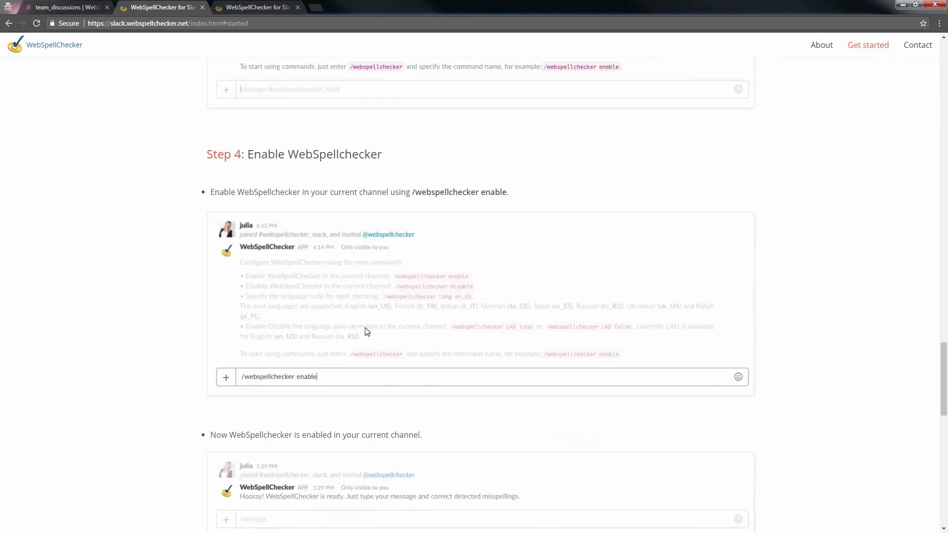
{"action": "left_click", "coordinate": [55, 7]}
{"action": "left_click", "coordinate": [181, 513]}
{"action": "type", "text": "/"}
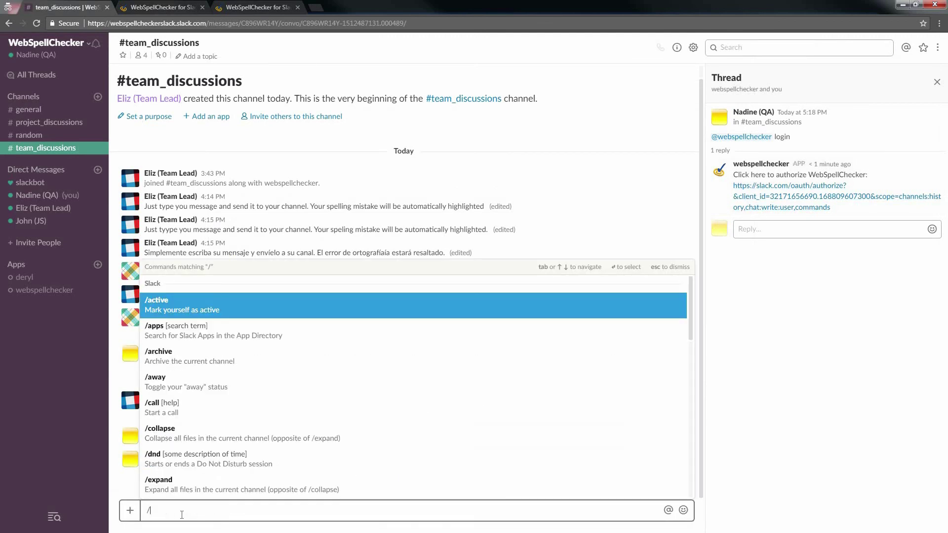
{"action": "type", "text": "webspellchecker enab"}
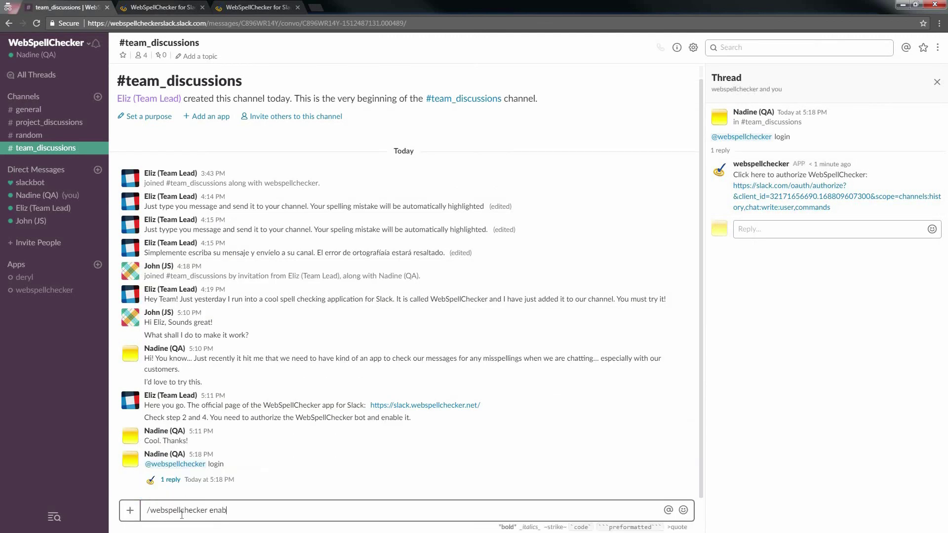
{"action": "type", "text": "le"}
{"action": "key", "text": "Return"}
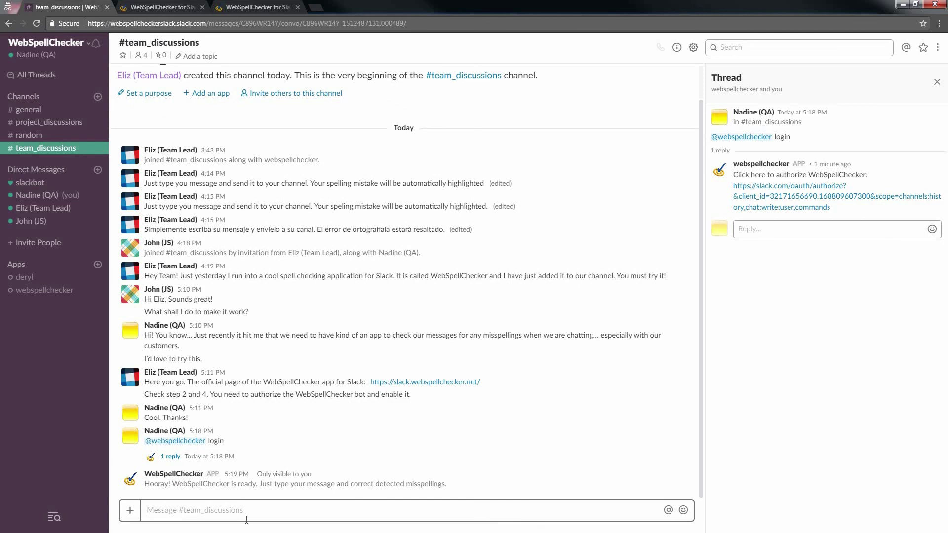
Step: Send the message "Hooray! I made it and it workks!" and correct "workks" to "works" through the bot's reply thread
{"action": "type", "text": "Hooray"}
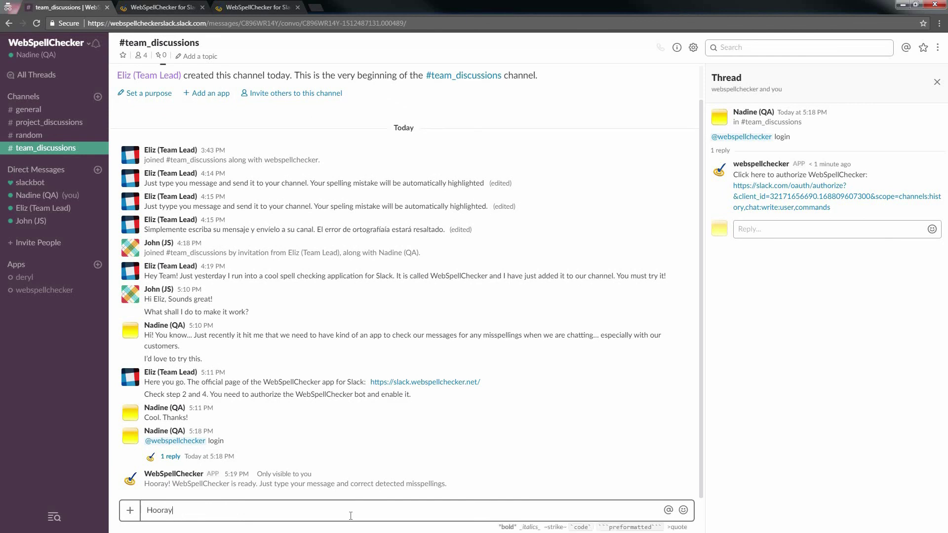
{"action": "type", "text": "! I made it and it workks!"}
{"action": "key", "text": "Return"}
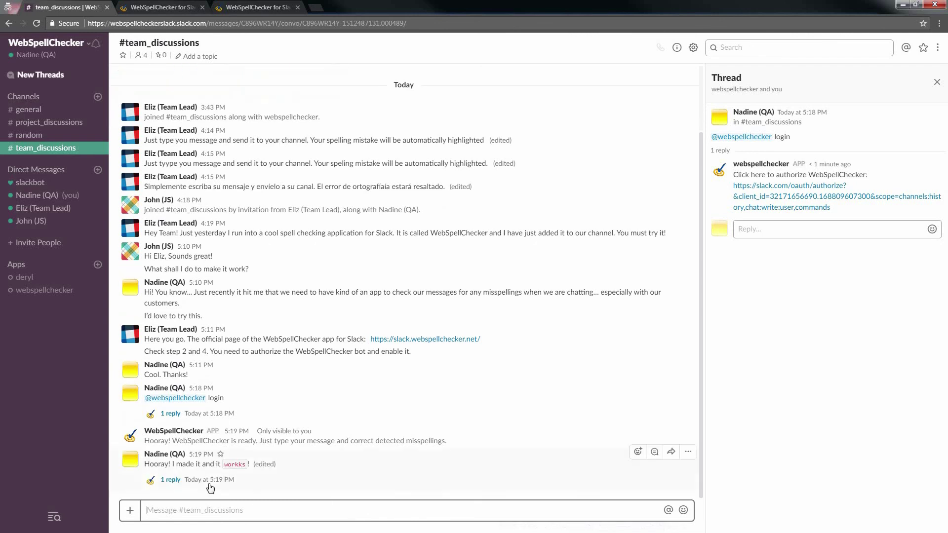
{"action": "left_click", "coordinate": [176, 483]}
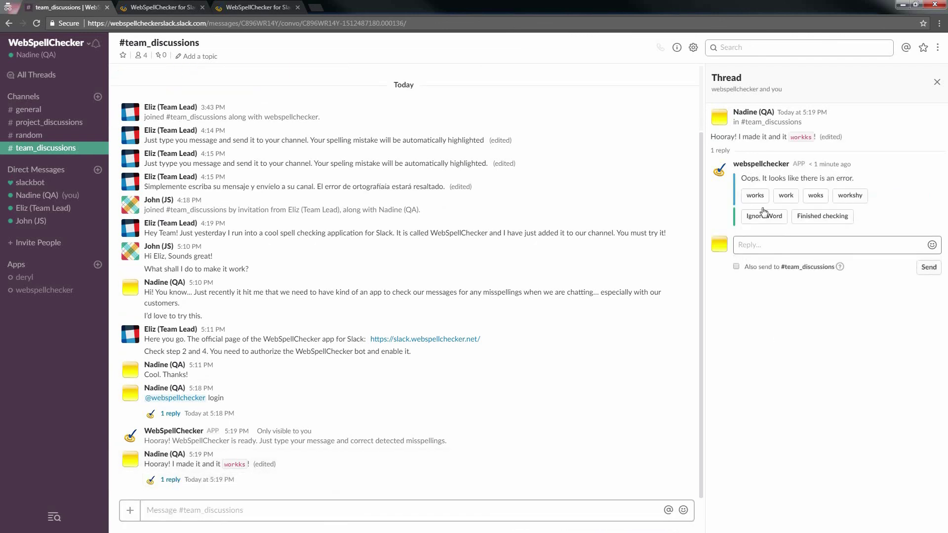
{"action": "left_click", "coordinate": [752, 197]}
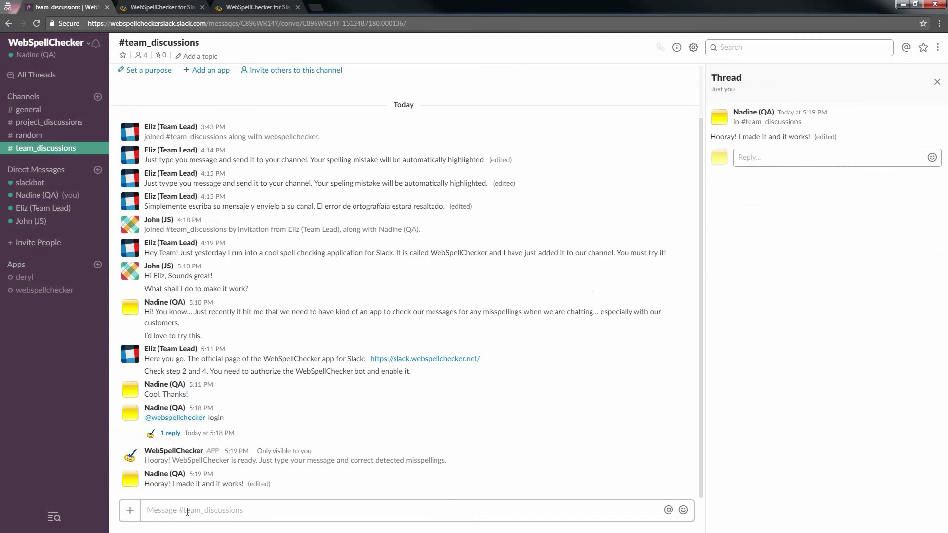